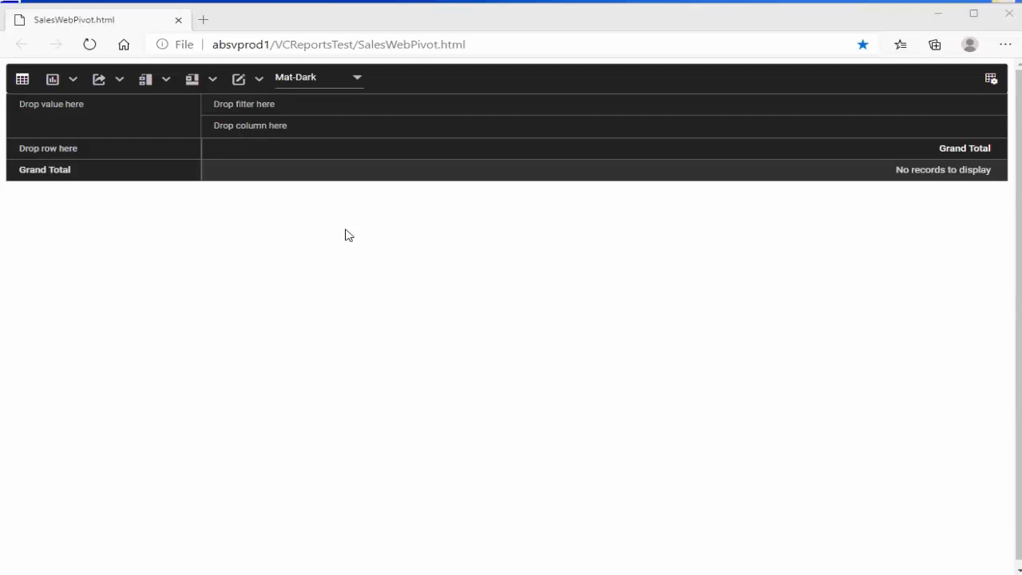
Add Department to the pivot rows and Amount to the values, and check the summary types available for Amount
click(991, 80)
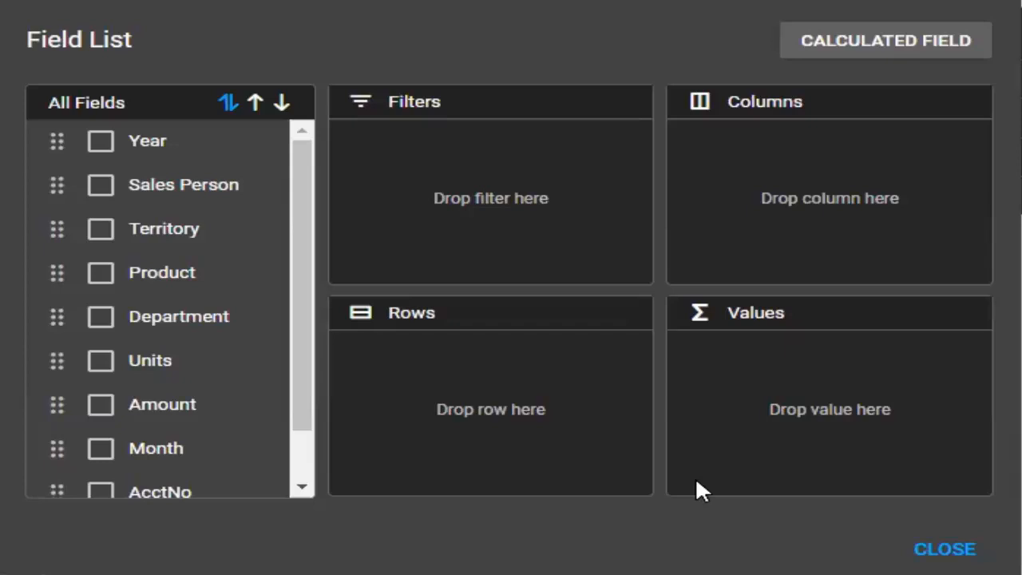
click(102, 319)
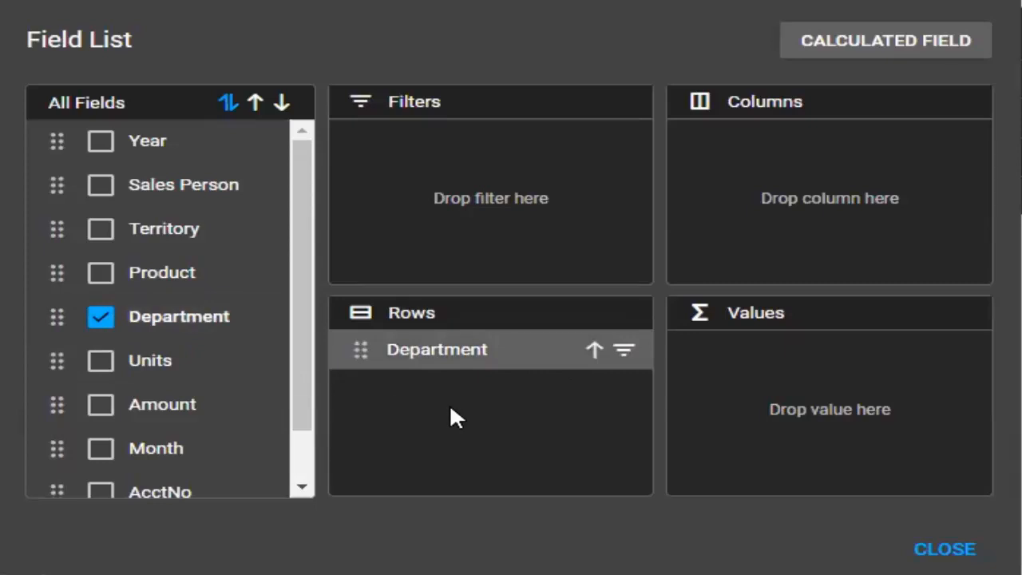
click(102, 405)
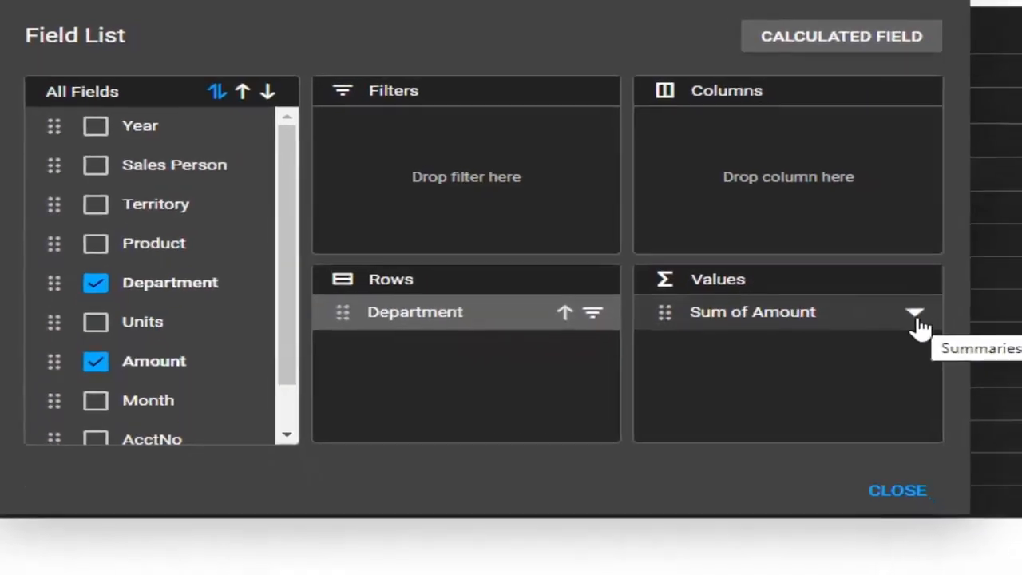
click(964, 356)
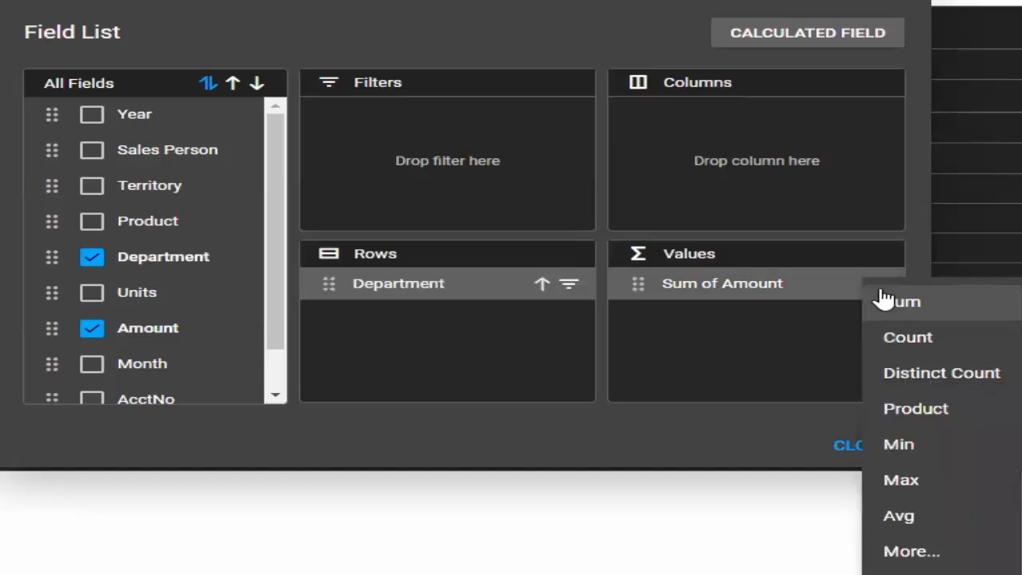
click(802, 319)
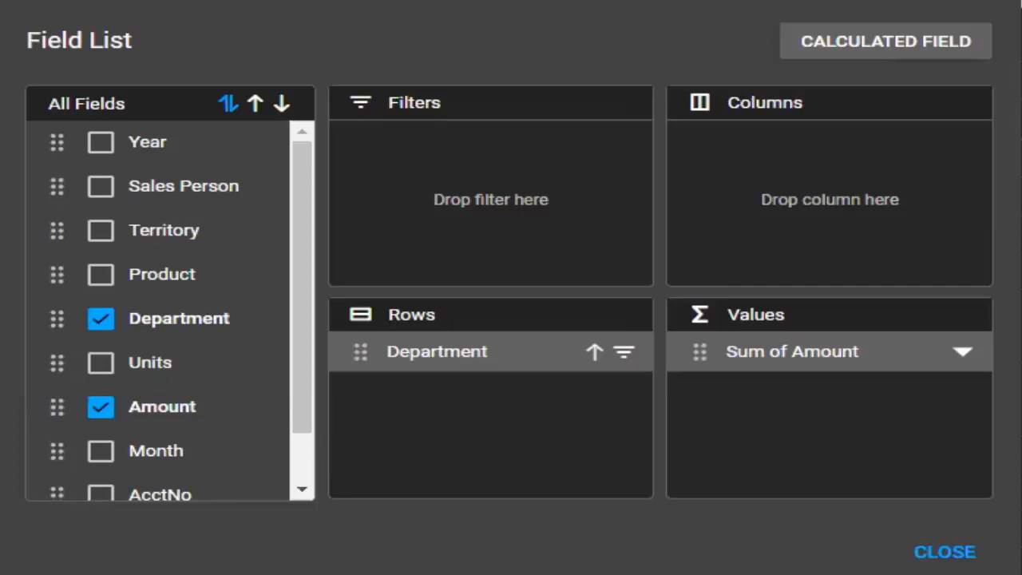
Add the Account field, move it from the rows to the columns, and close the field list
drag(292, 372, 263, 420)
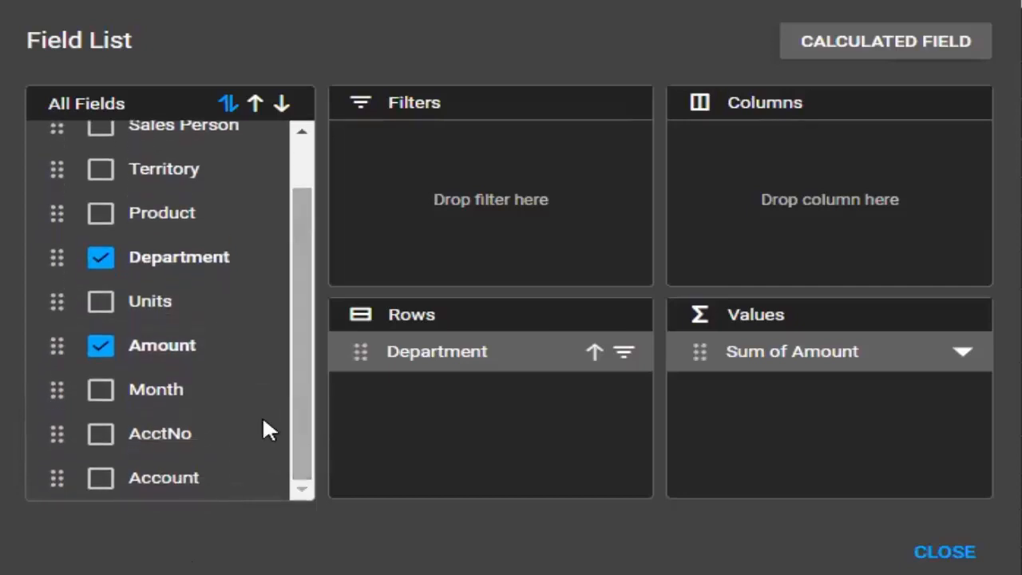
click(101, 477)
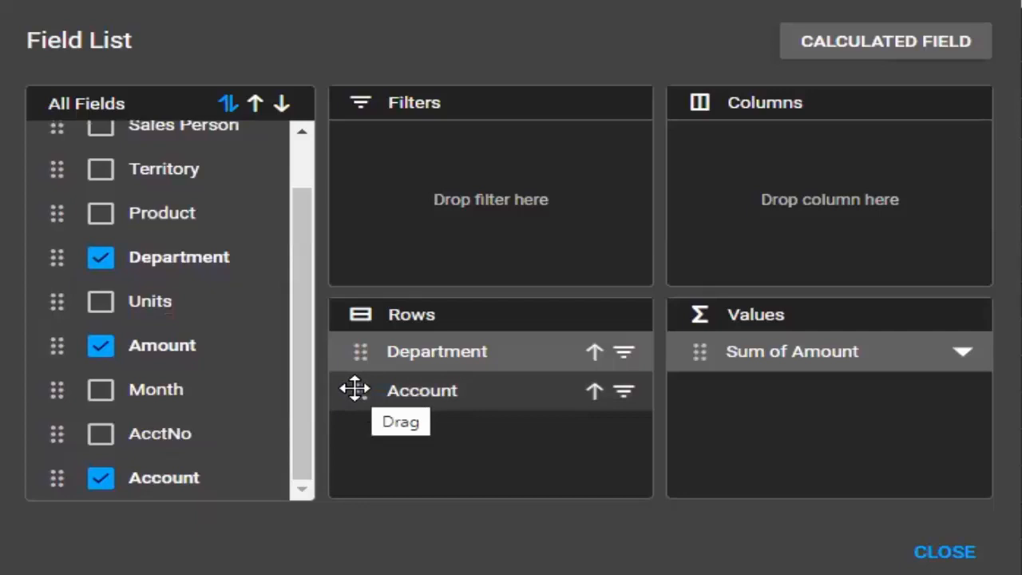
drag(354, 389, 740, 152)
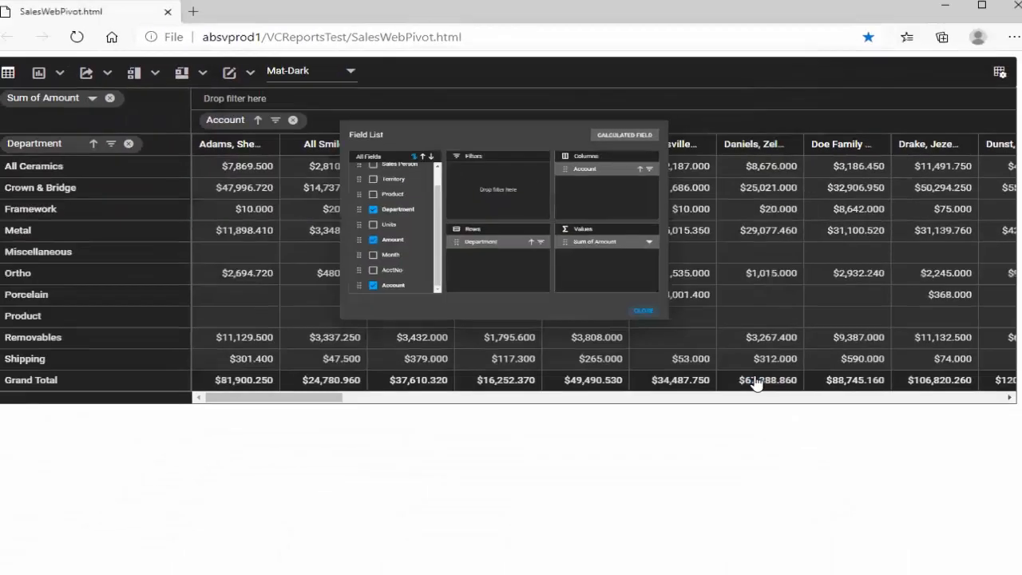
click(972, 559)
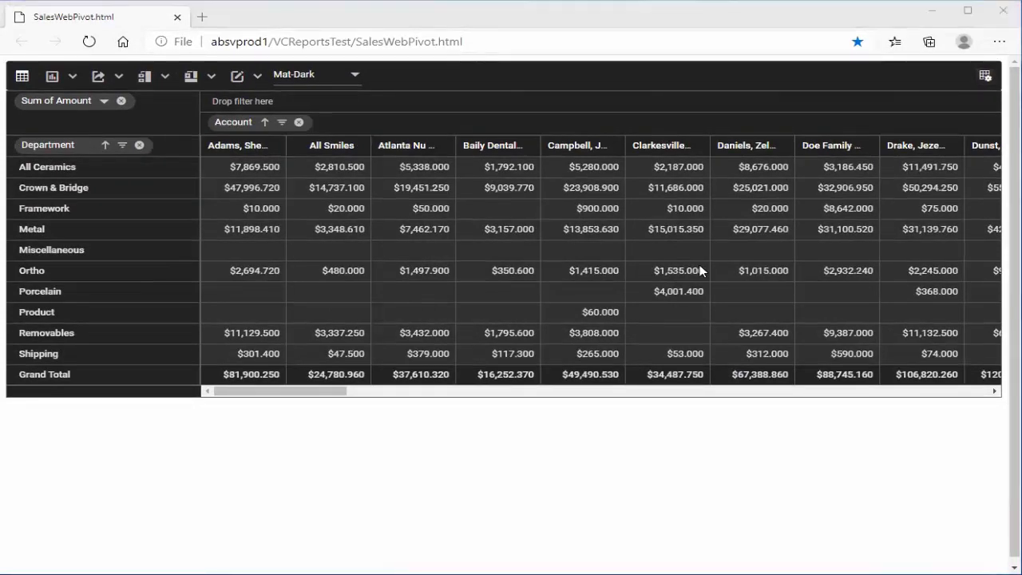
click(645, 328)
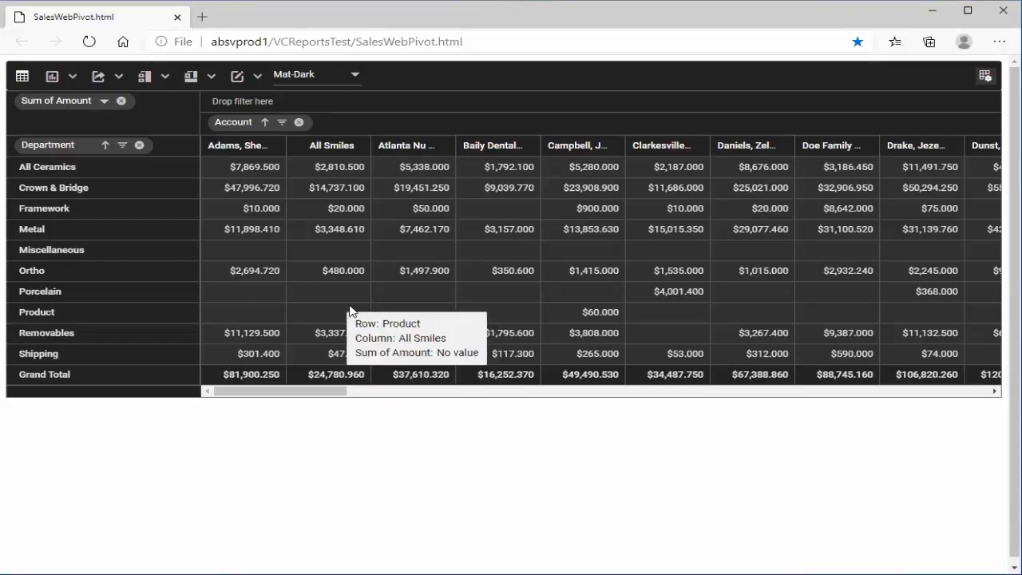
Sort the department rows by the first account column's amounts in descending order, and reverse the sort to ascending
click(233, 146)
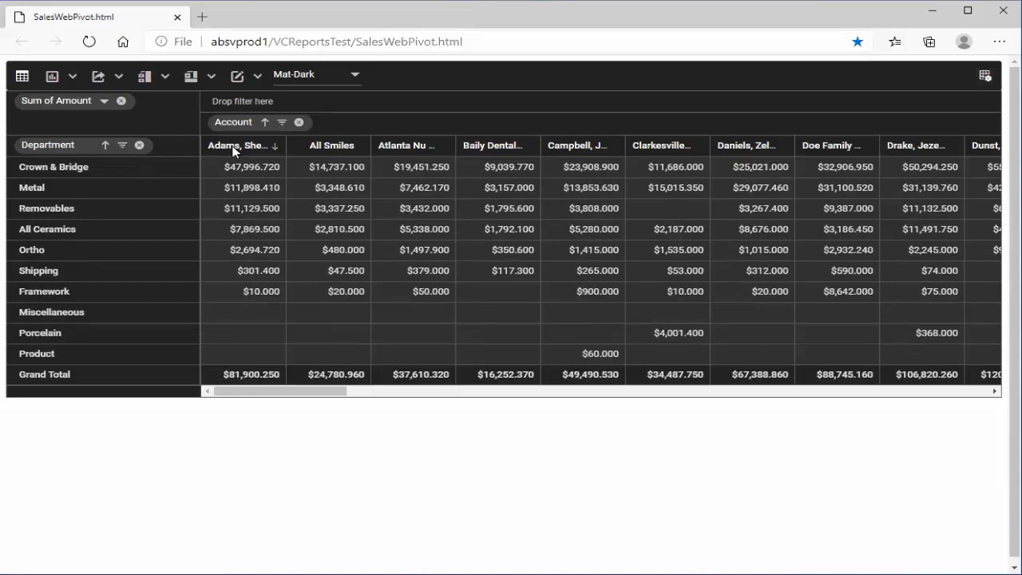
click(233, 148)
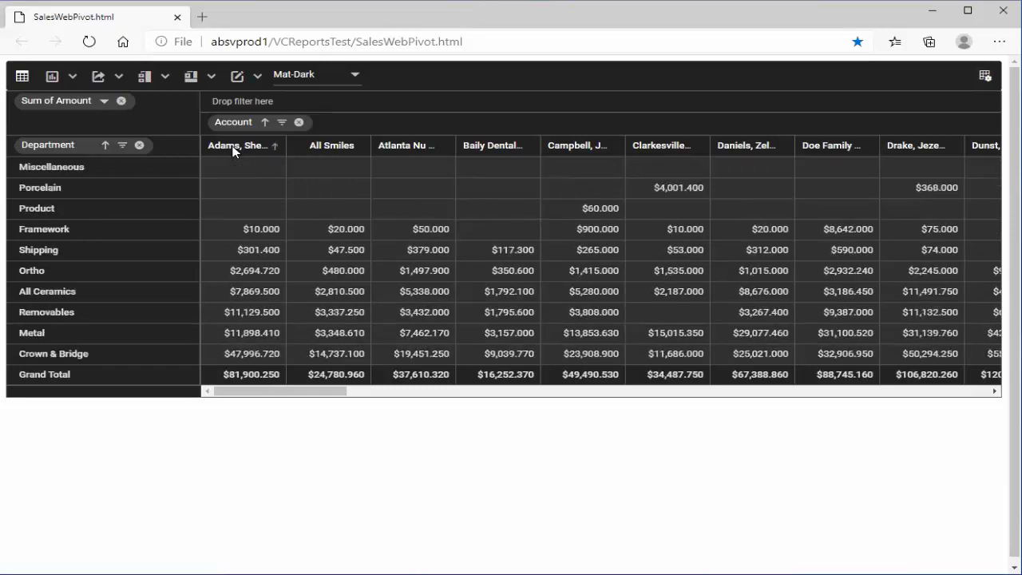
Filter Account by member to only the first three accounts in the list, ending with All Smiles and Atlanta Nu Smile
click(282, 123)
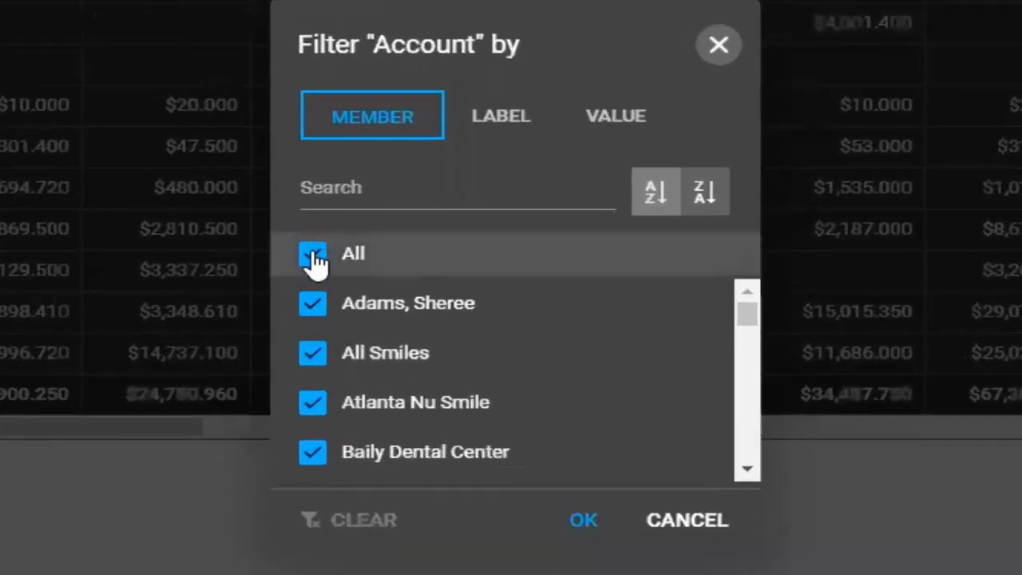
click(314, 255)
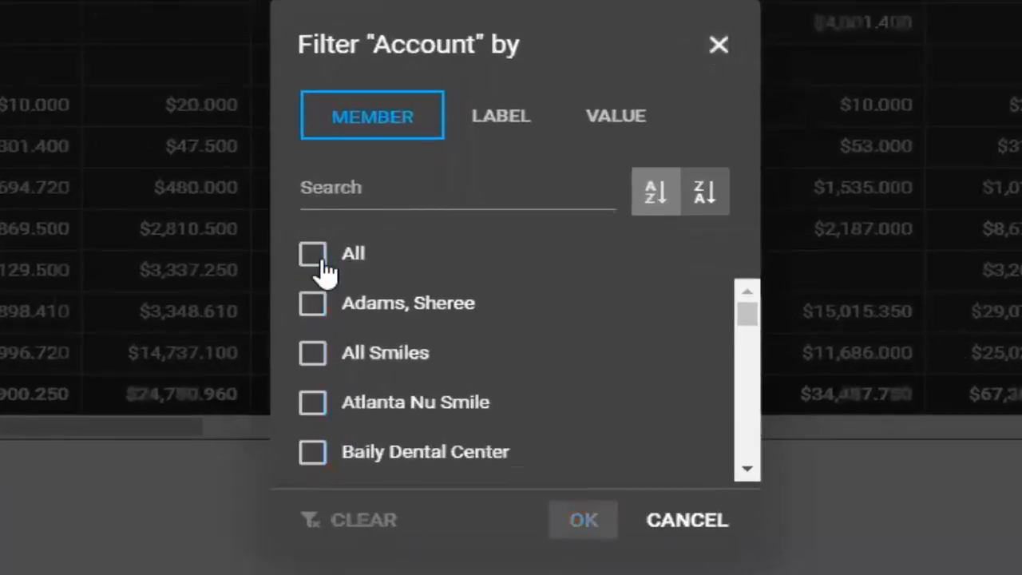
click(317, 310)
click(320, 356)
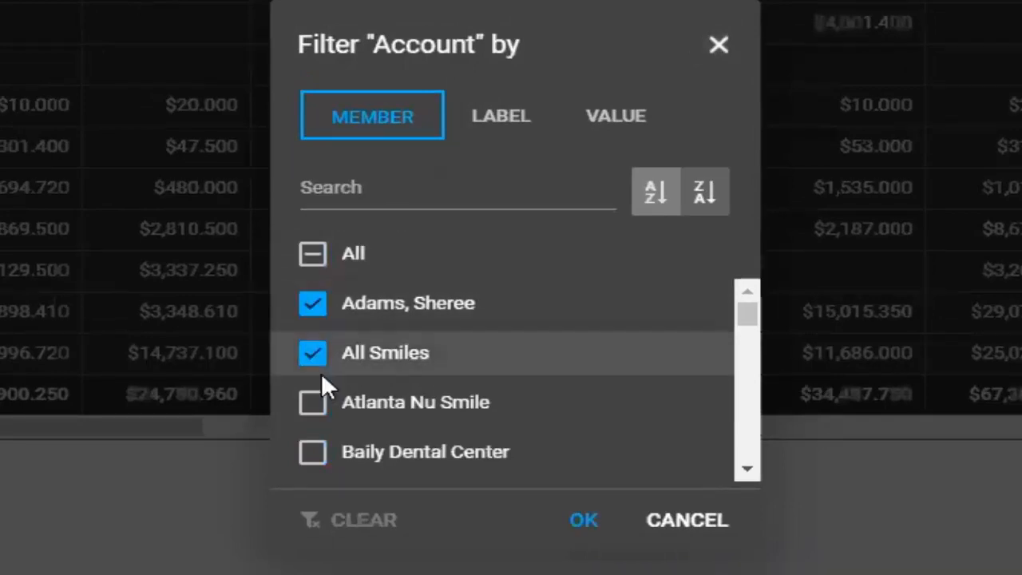
click(324, 407)
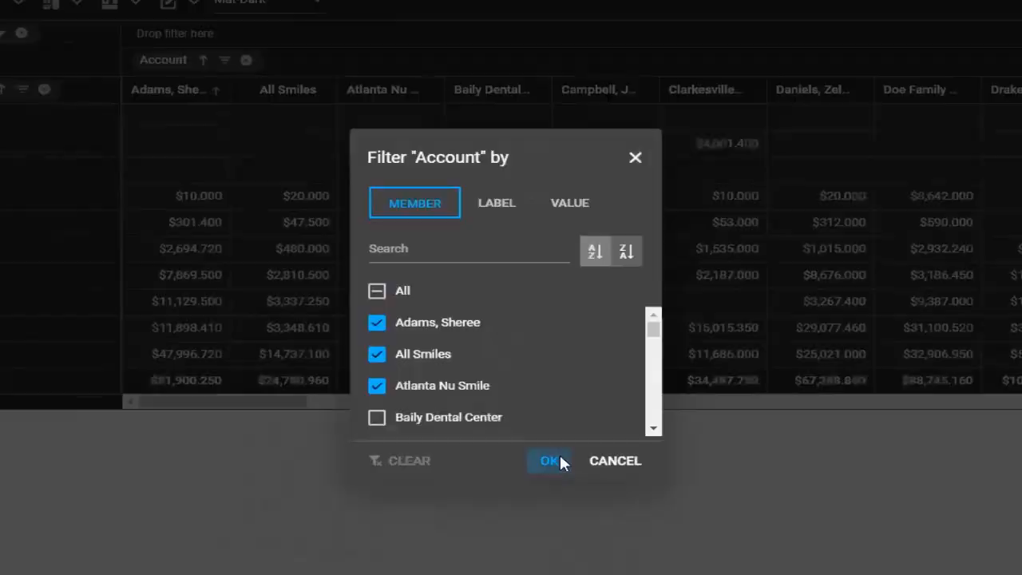
click(550, 461)
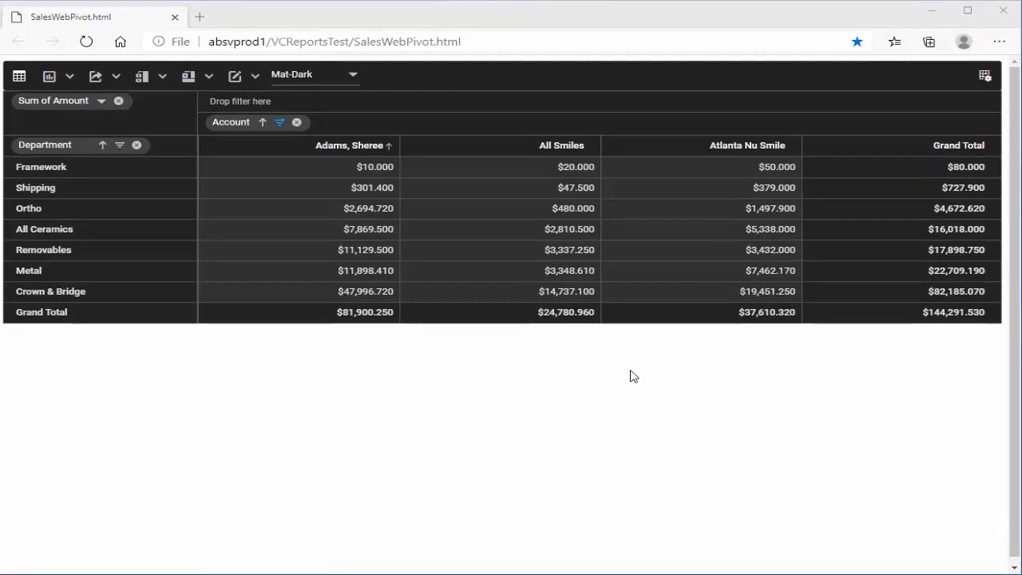
Add the Product field to the pivot rows beneath Department and close the field list
click(985, 76)
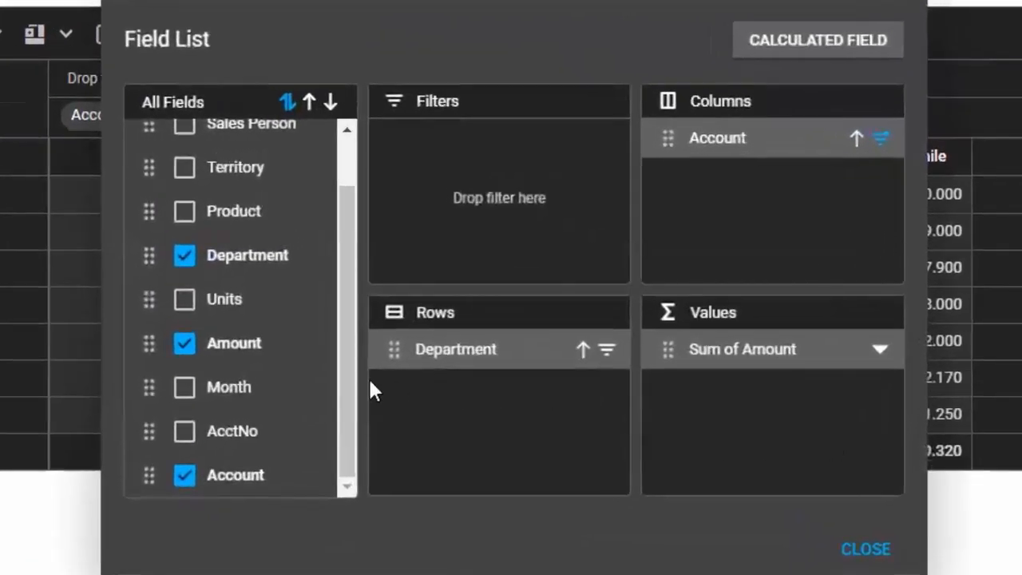
click(186, 213)
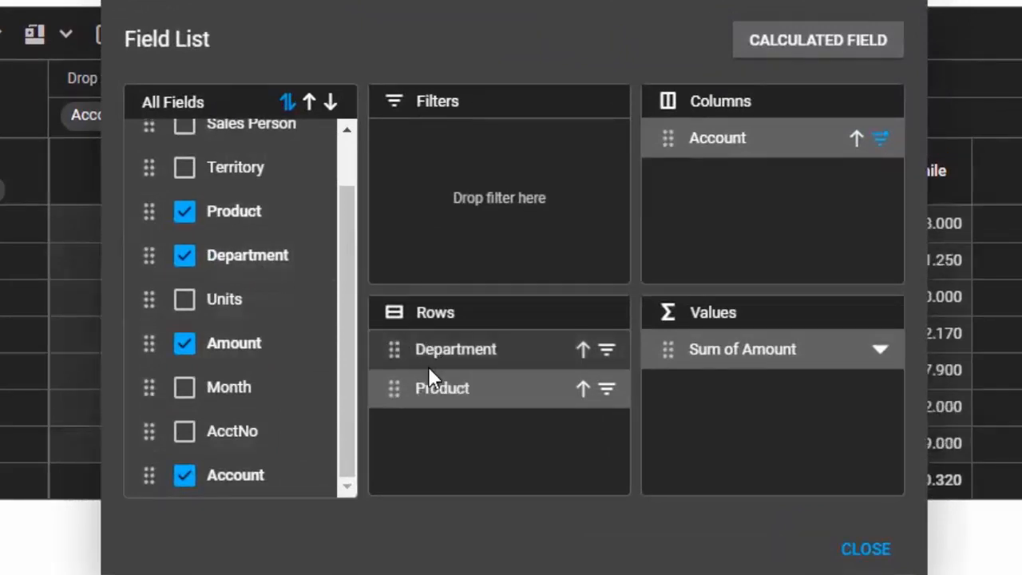
click(852, 550)
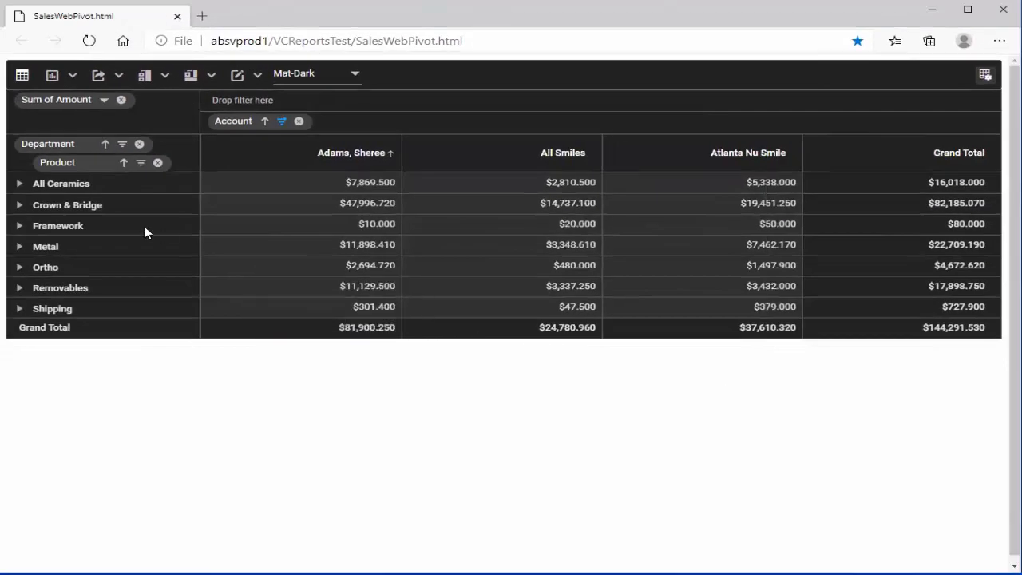
Expand and collapse the Crown & Bridge department, and expand Metal to list its products
click(20, 206)
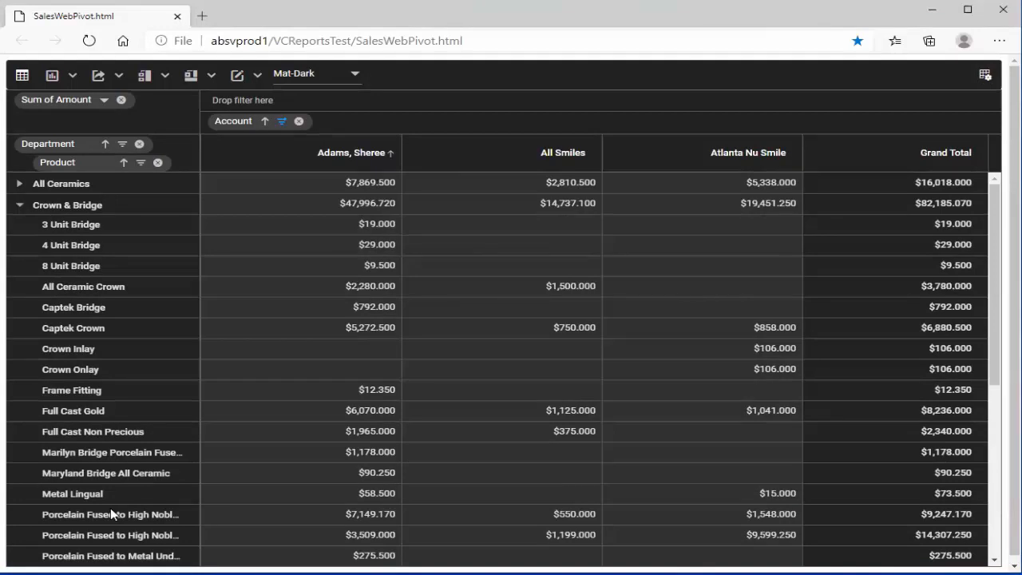
click(20, 205)
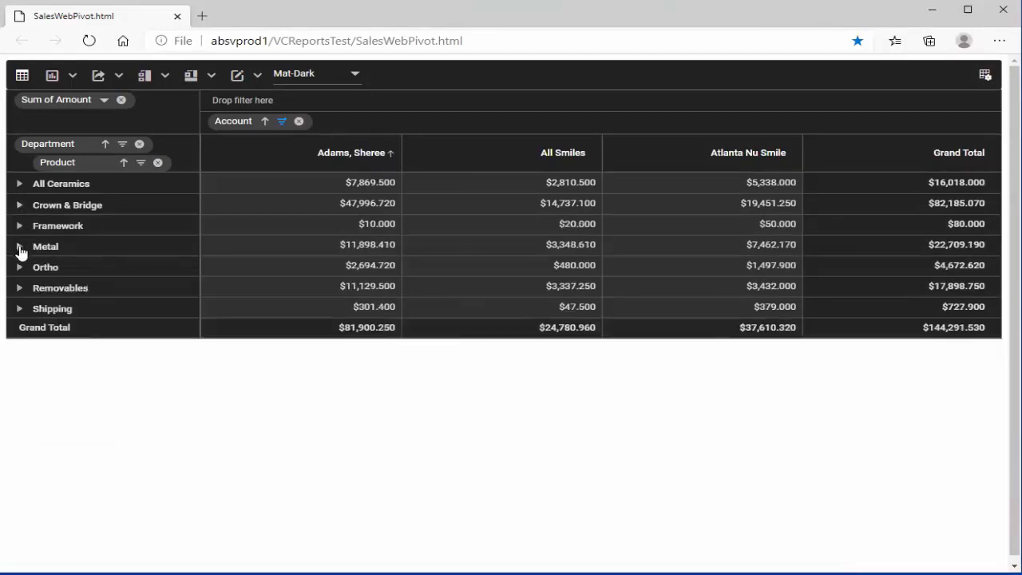
click(19, 247)
View the detail records behind the first account's Metal - High Noble White amount, check the column choices, and close the details
mouse_move(379, 321)
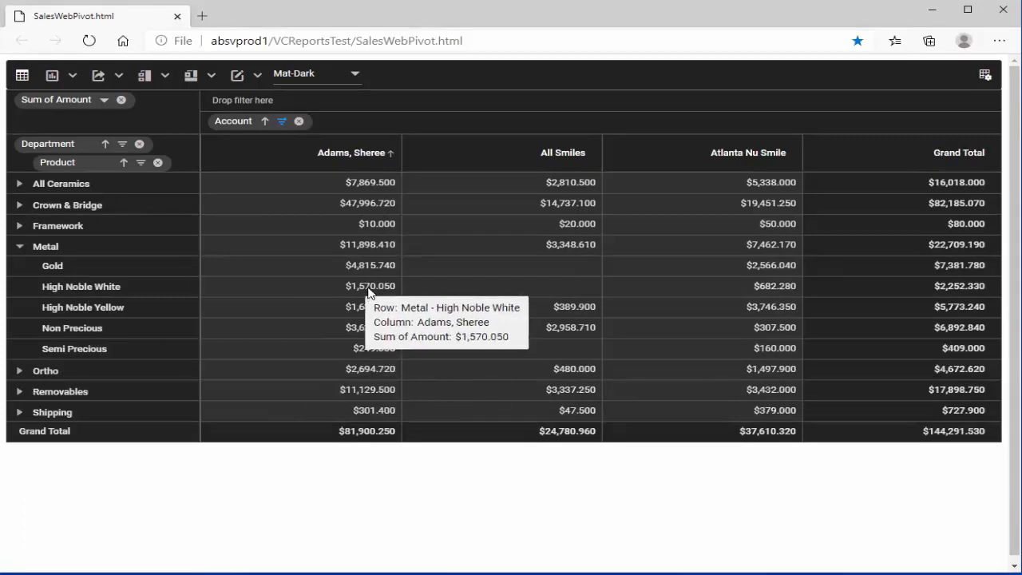
double_click(369, 289)
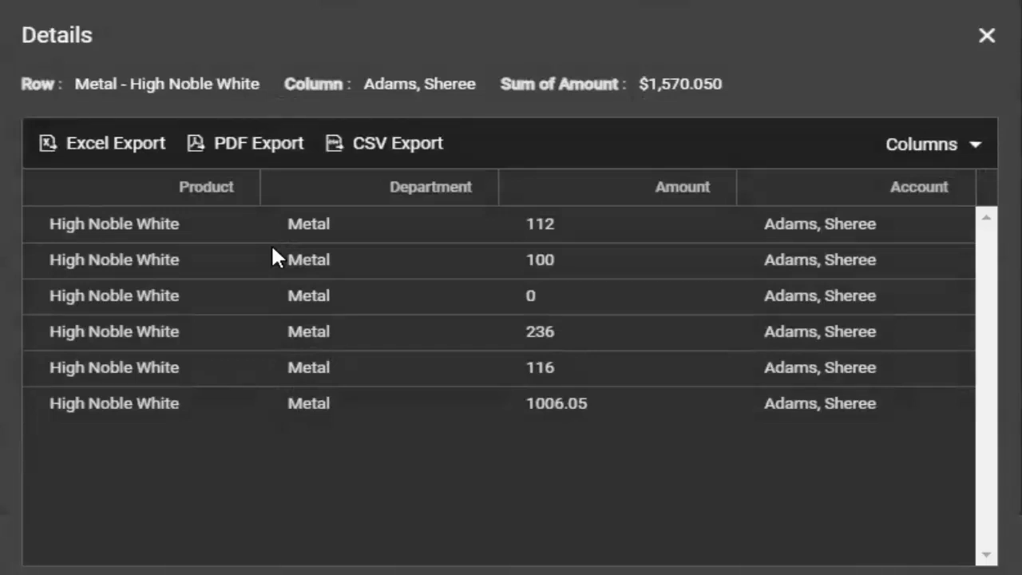
click(934, 148)
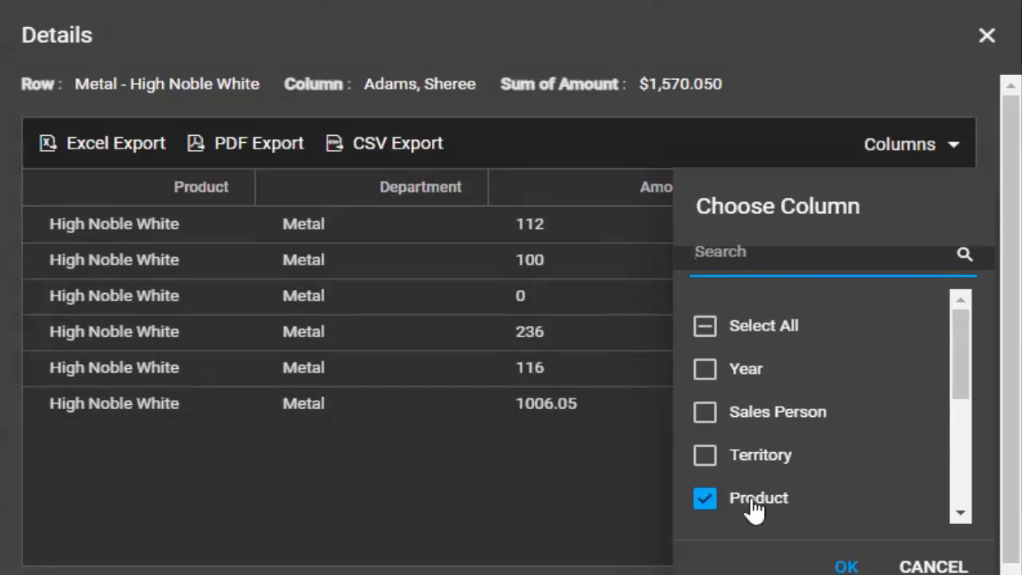
click(917, 567)
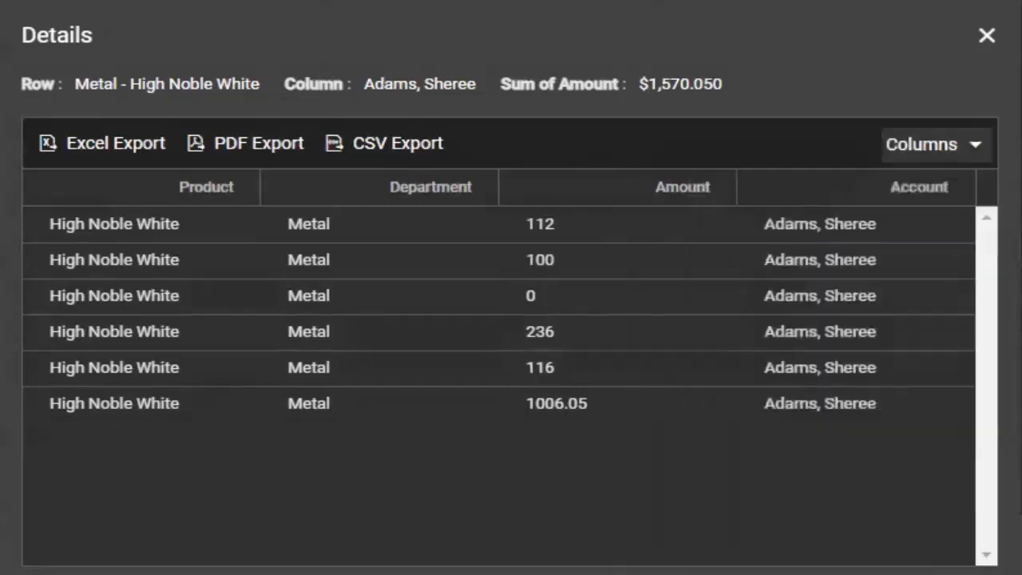
click(987, 40)
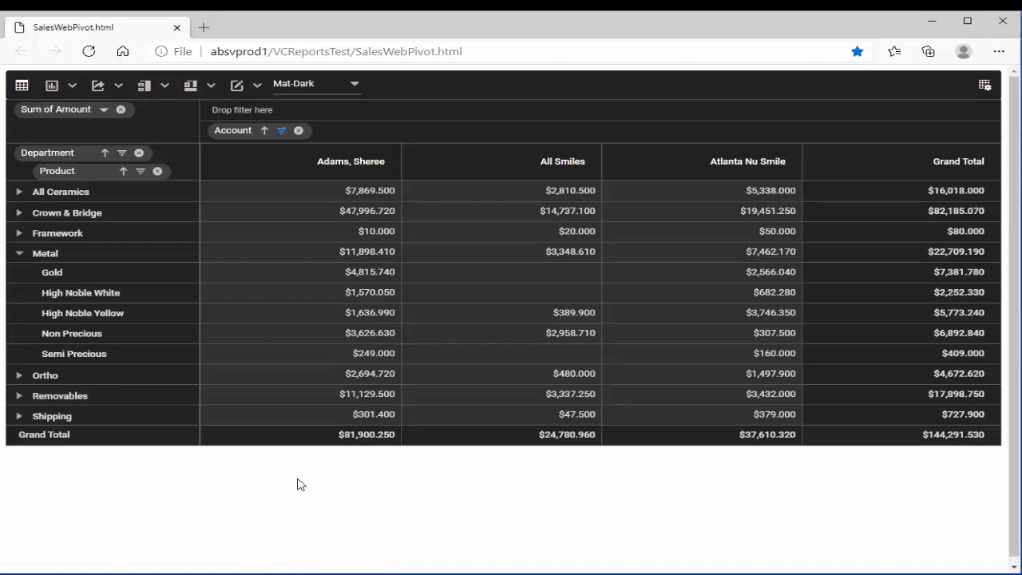
Apply number formatting to the Amount values with 0 decimal places, keeping the Currency format and grouping
click(257, 86)
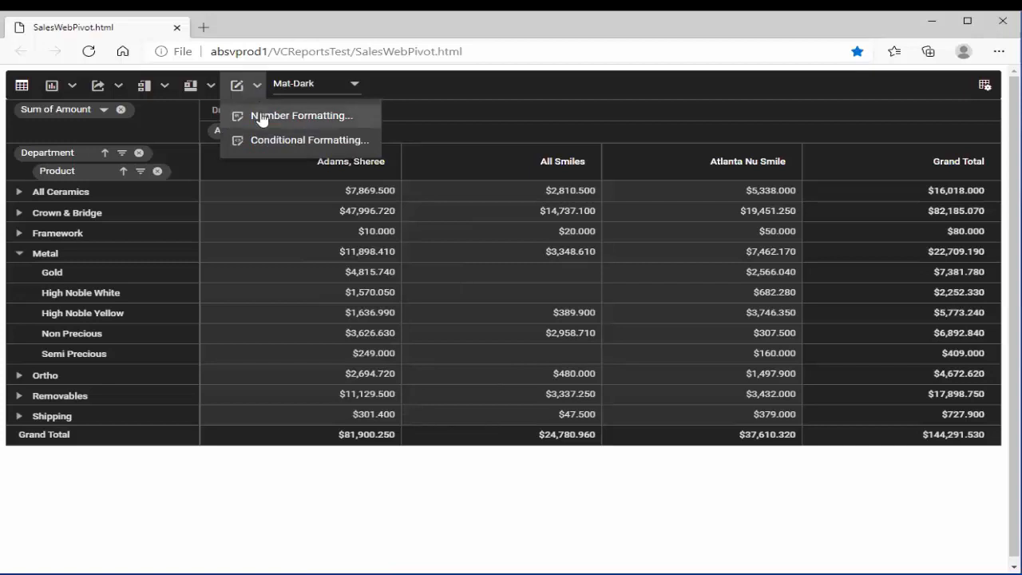
click(260, 116)
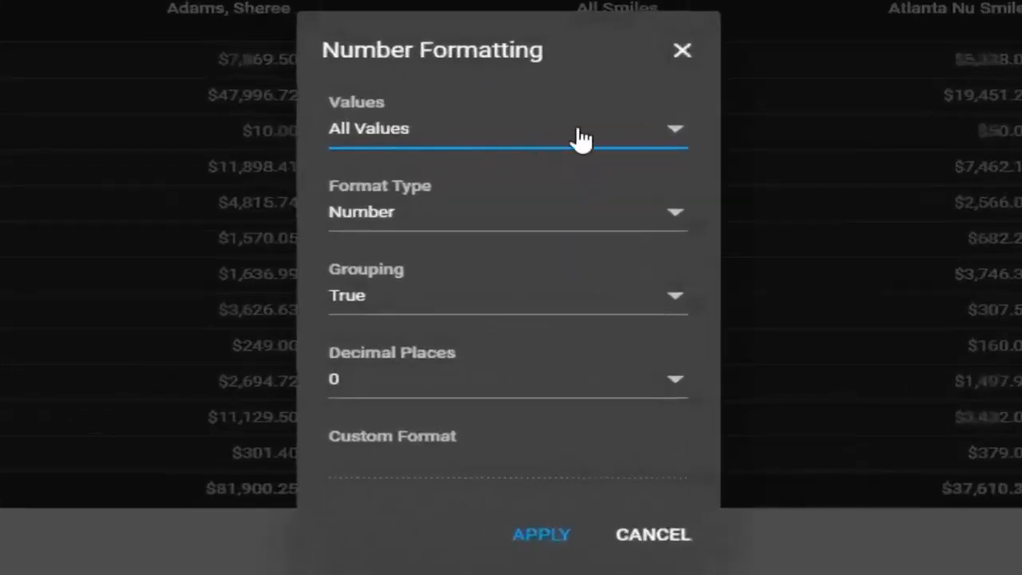
click(673, 134)
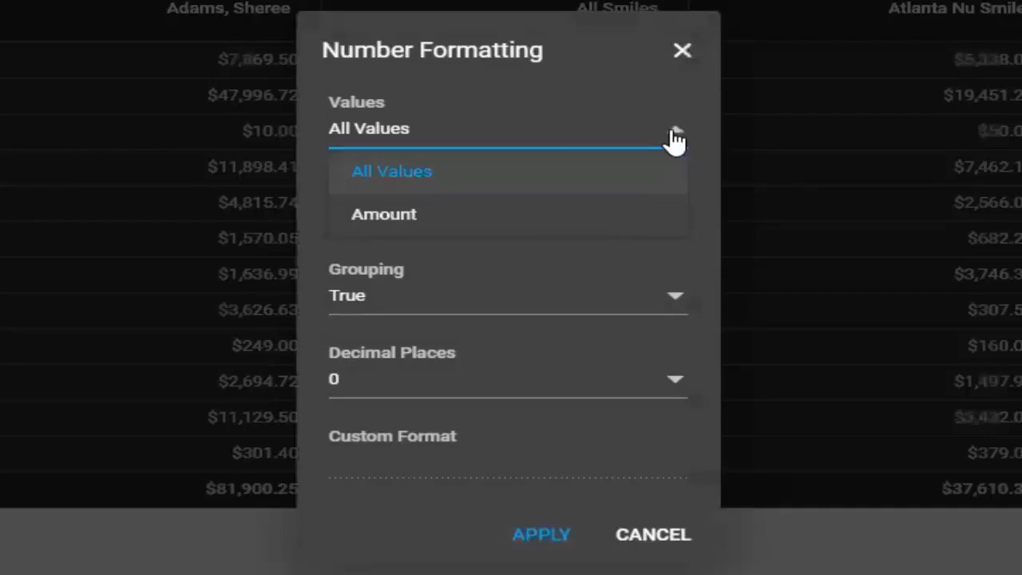
click(425, 228)
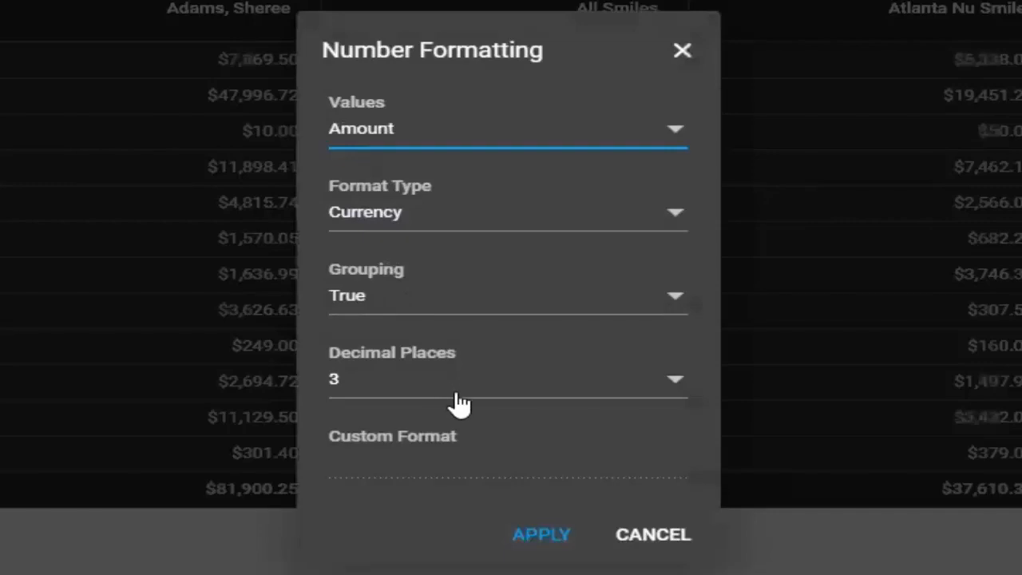
click(672, 382)
click(517, 424)
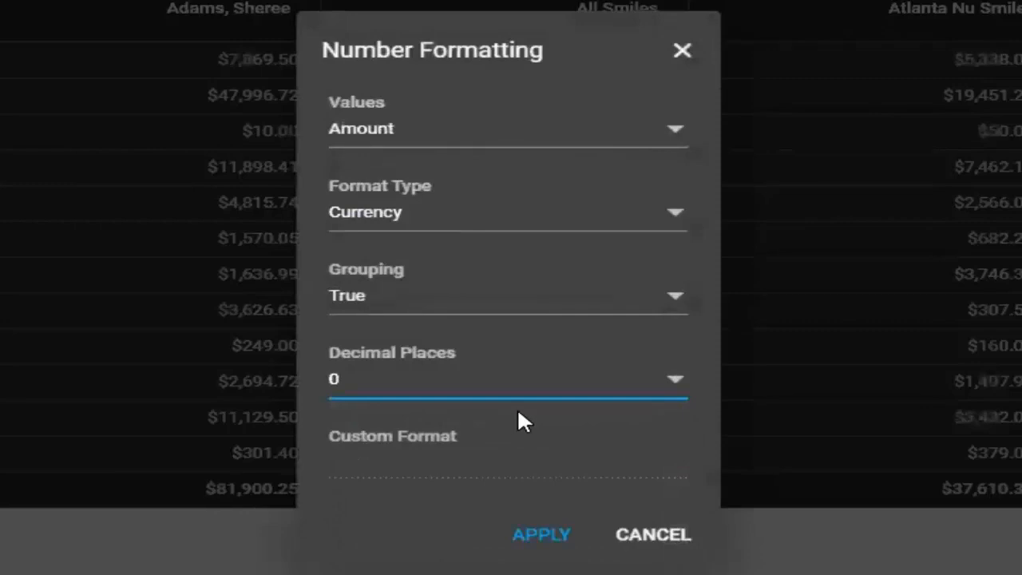
click(559, 537)
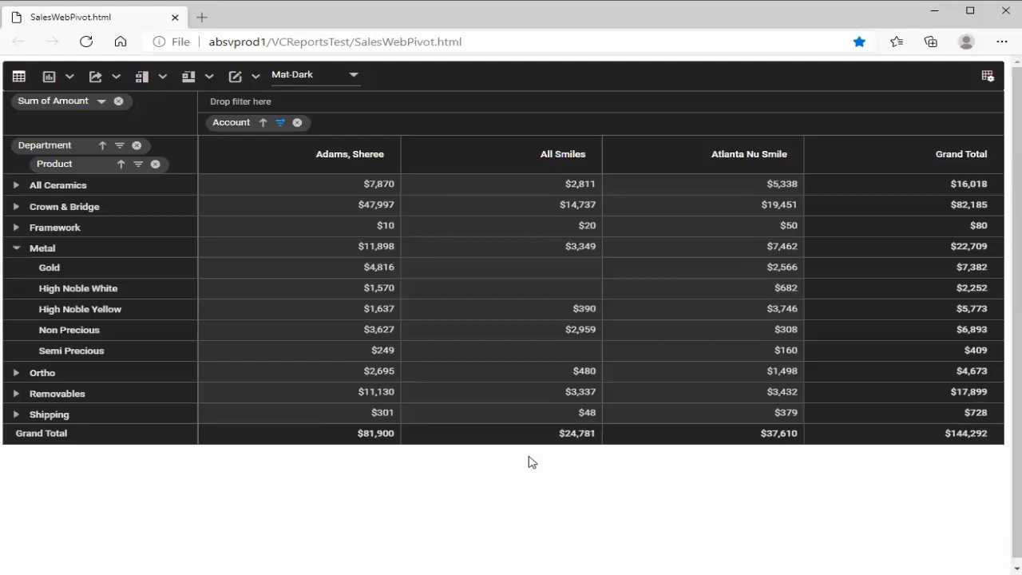
Add a conditional formatting rule for Amount values greater than 2000
mouse_move(256, 80)
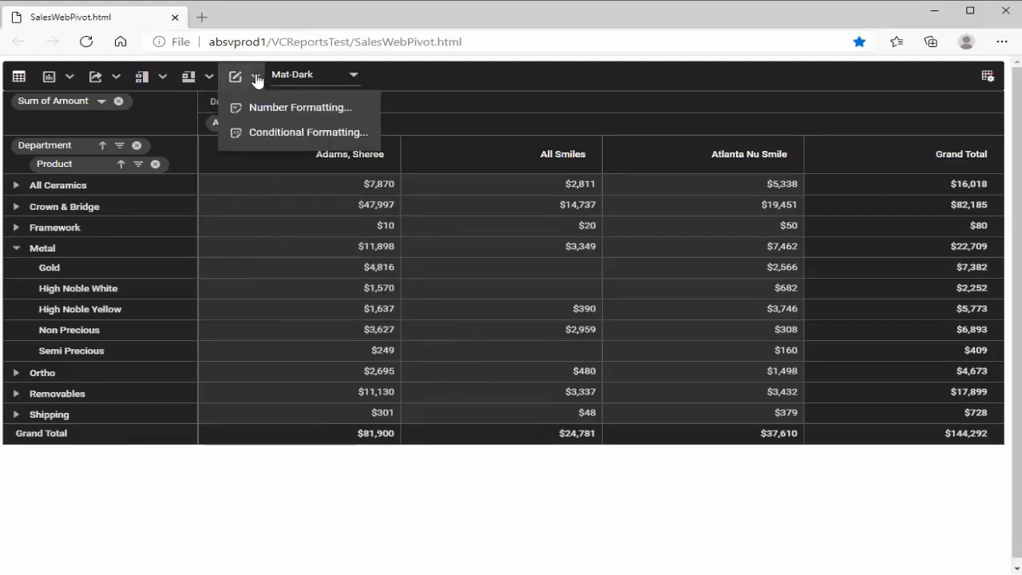
click(257, 134)
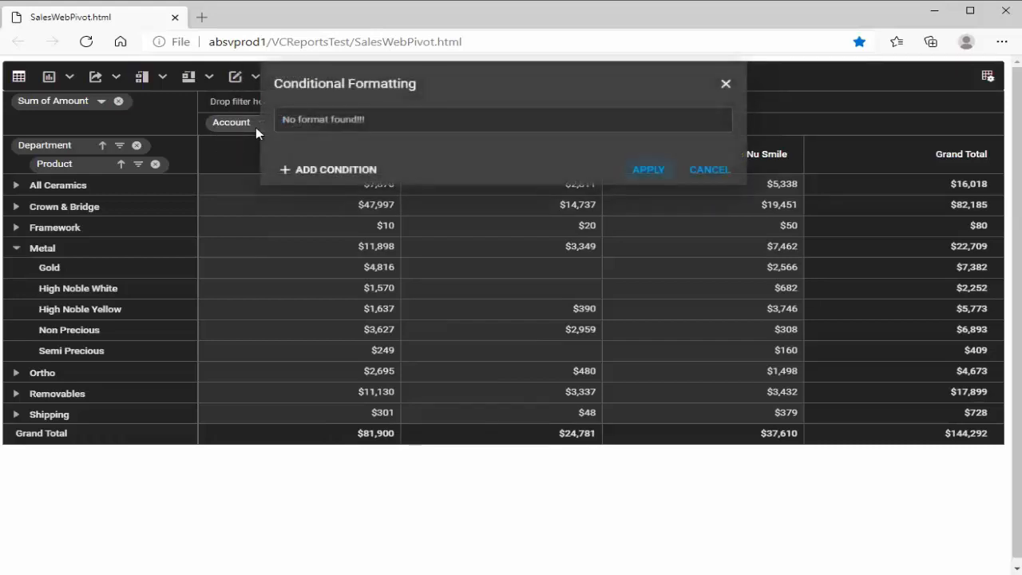
click(294, 172)
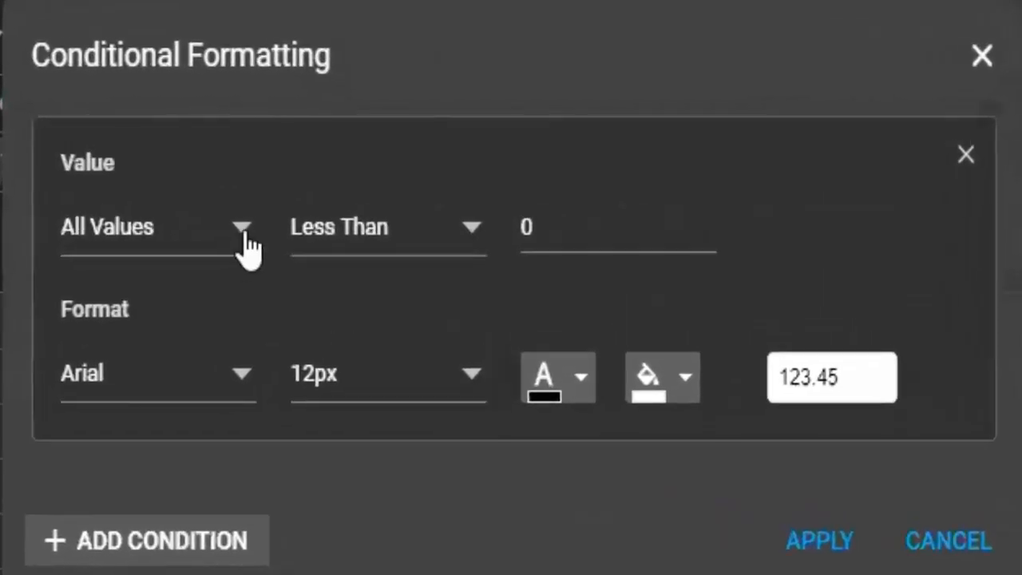
click(242, 232)
click(141, 361)
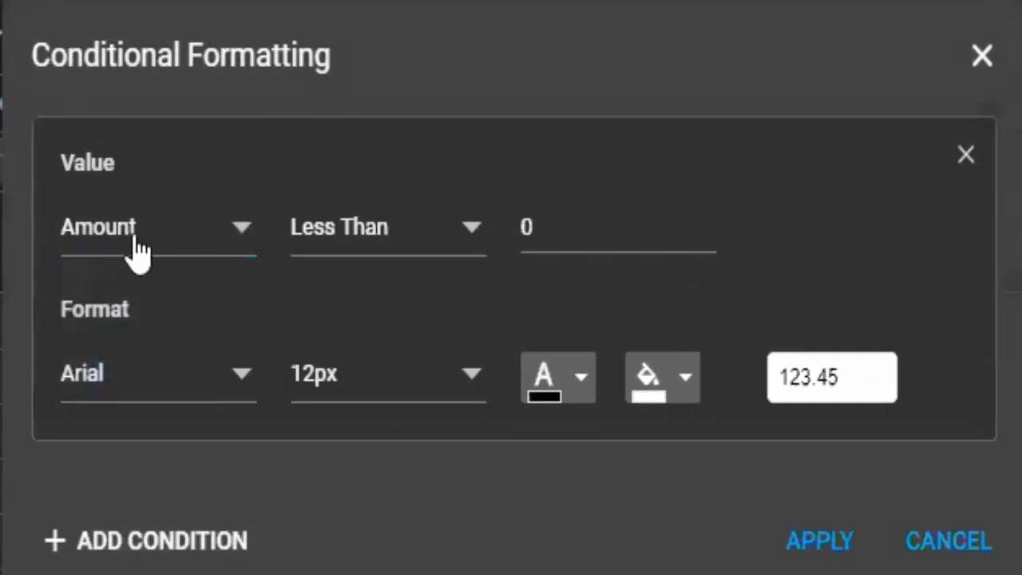
click(467, 227)
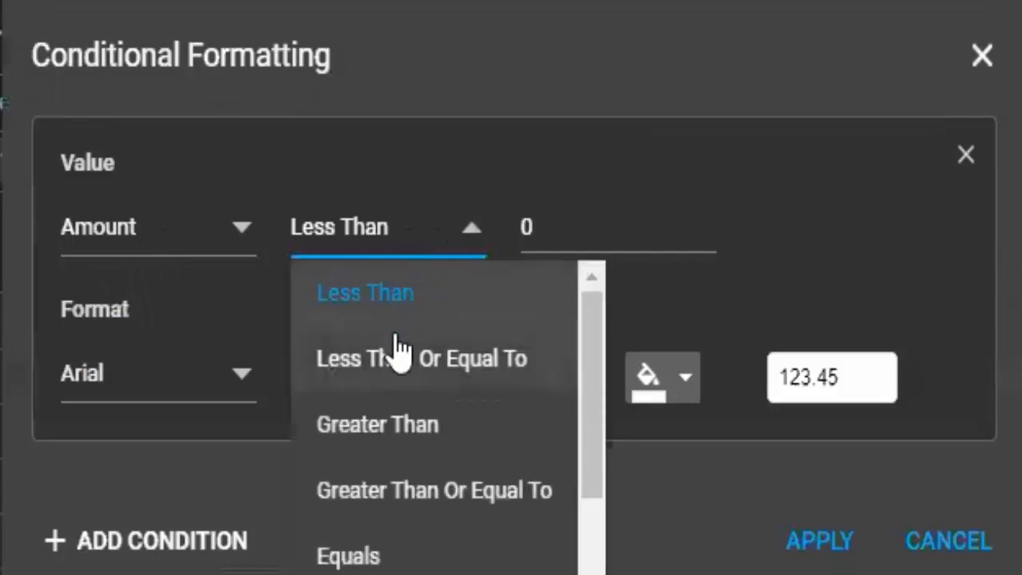
click(387, 431)
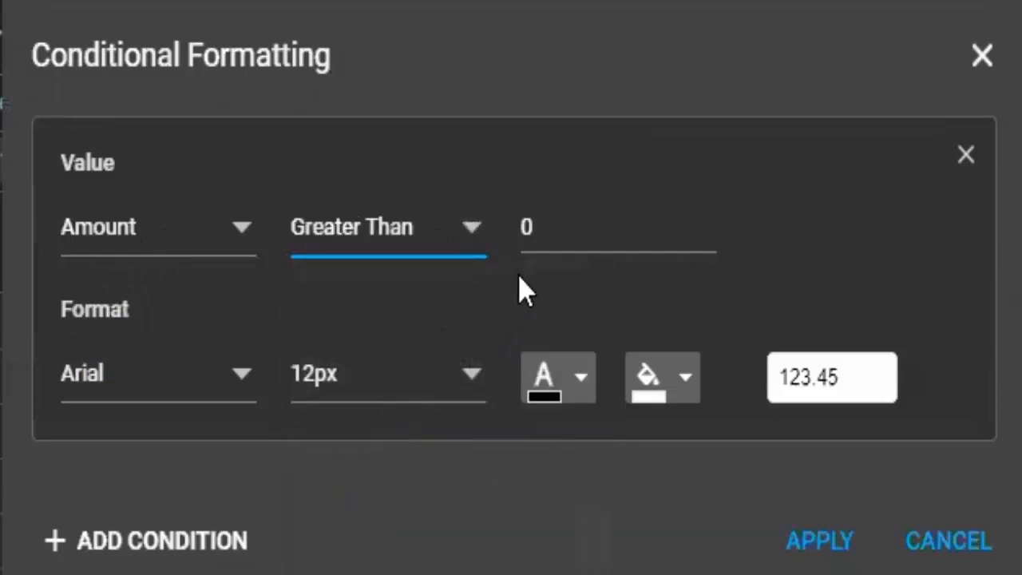
drag(548, 225, 515, 248)
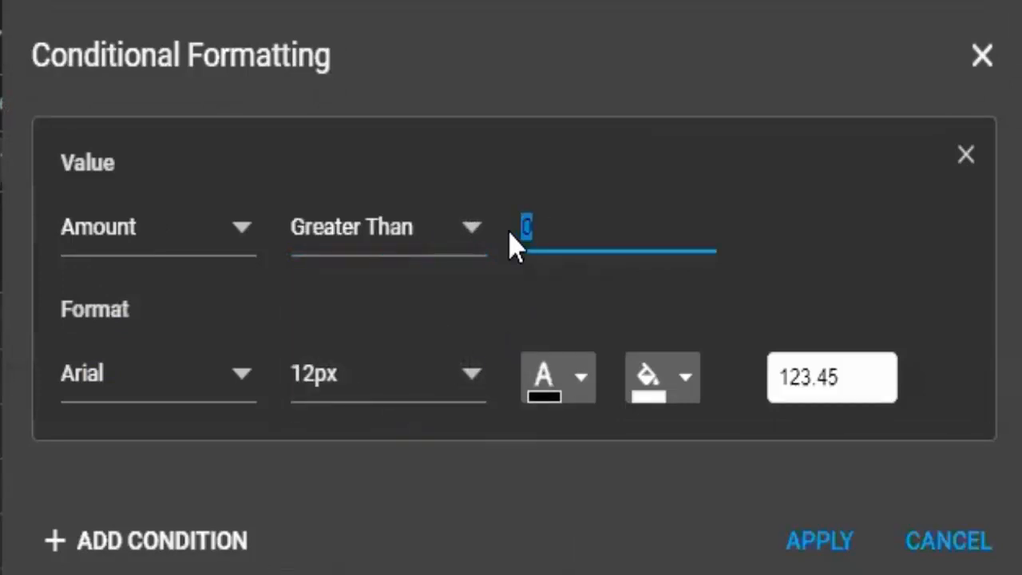
text(2000)
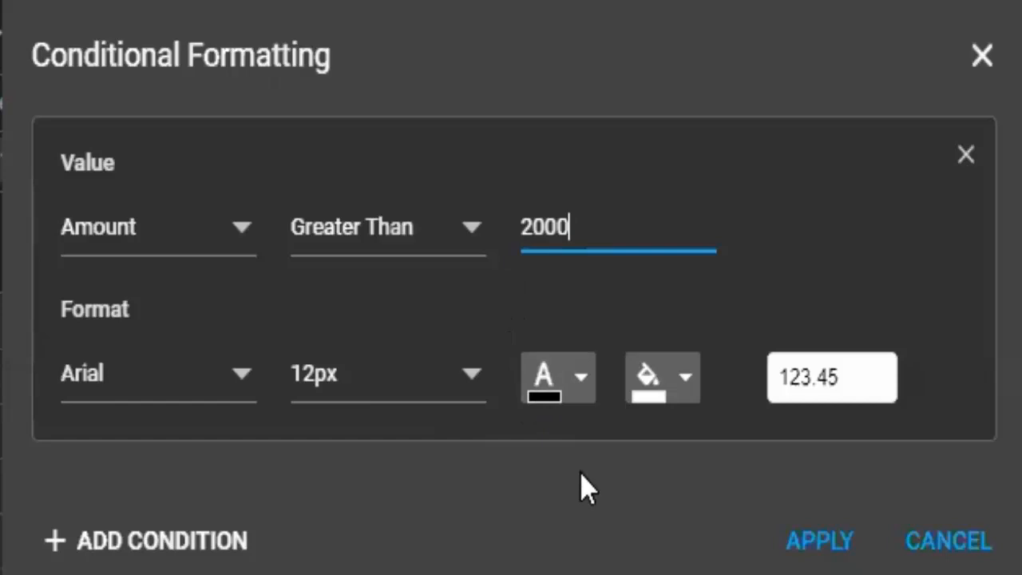
Give the condition white text on a red-orange background and apply the conditional formatting to the pivot table
click(580, 387)
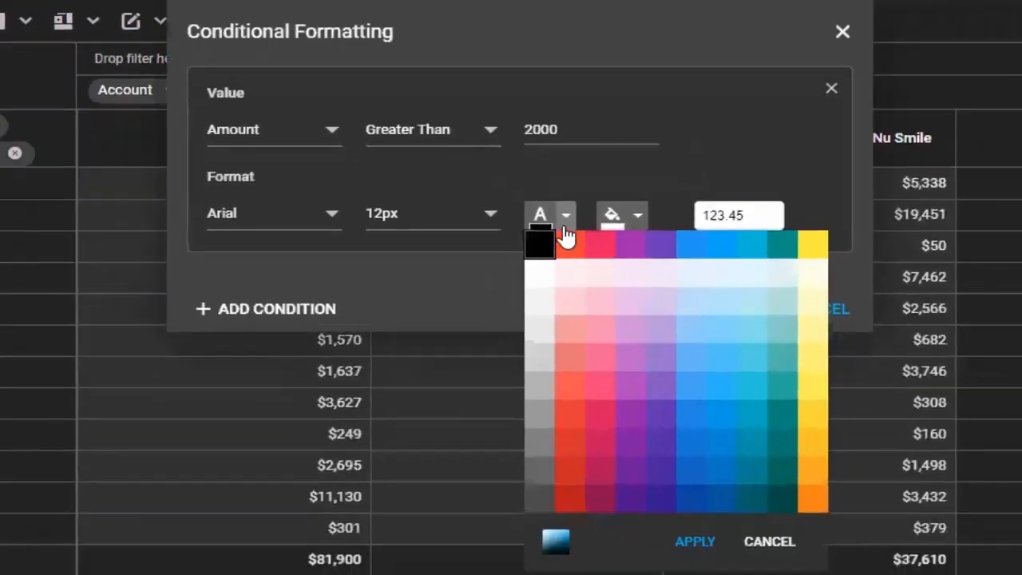
click(543, 275)
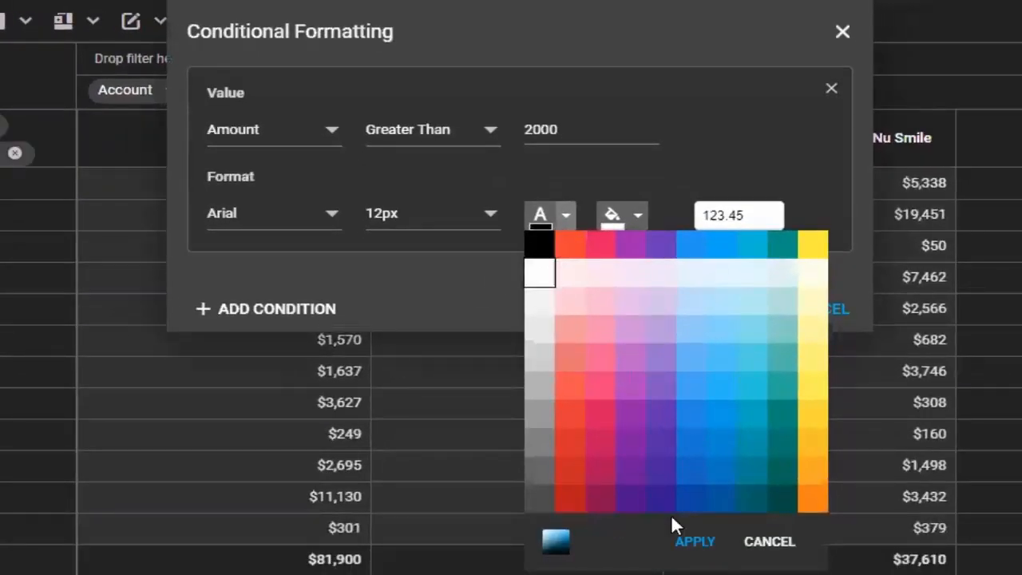
click(686, 541)
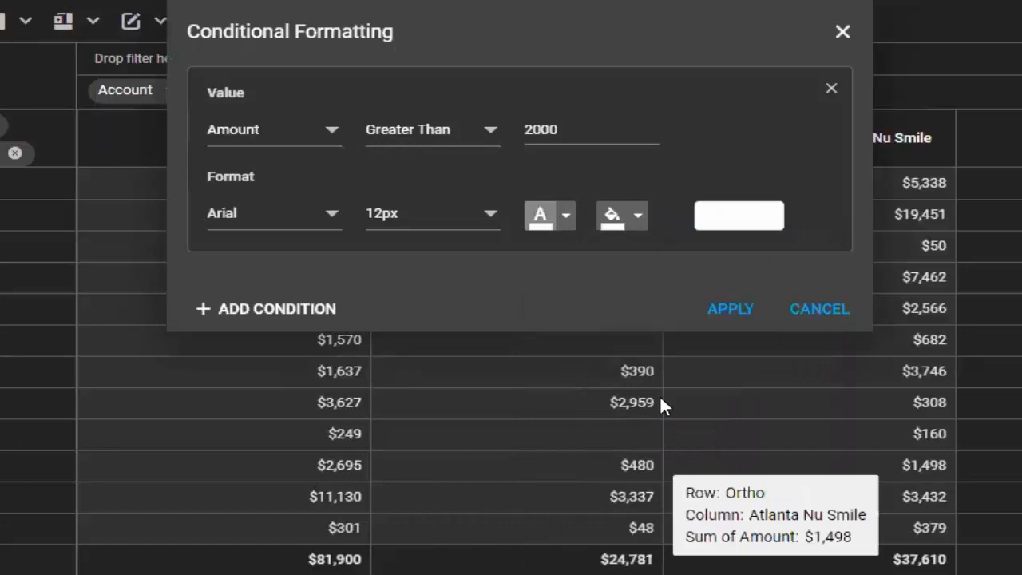
click(637, 215)
click(643, 245)
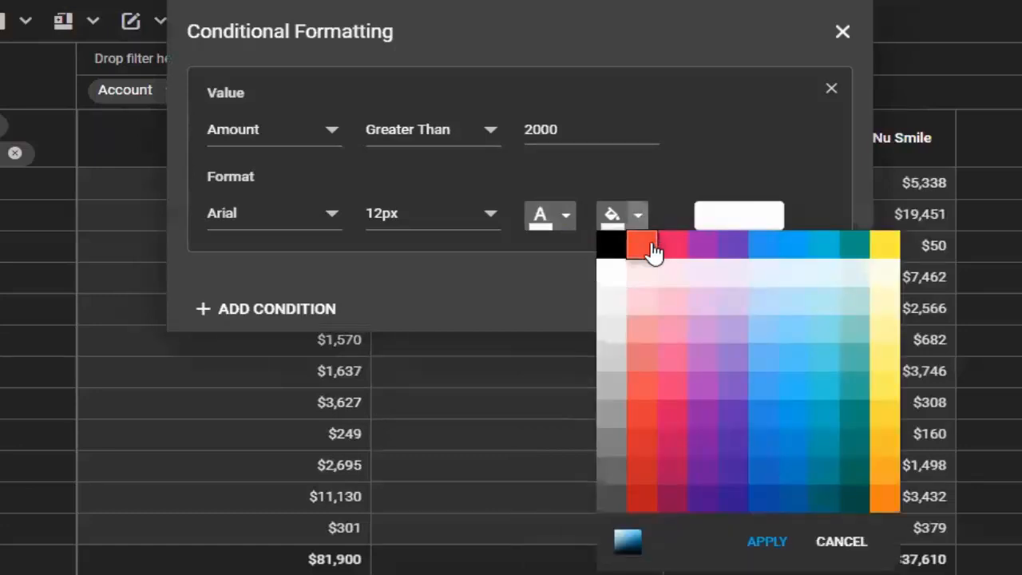
click(768, 556)
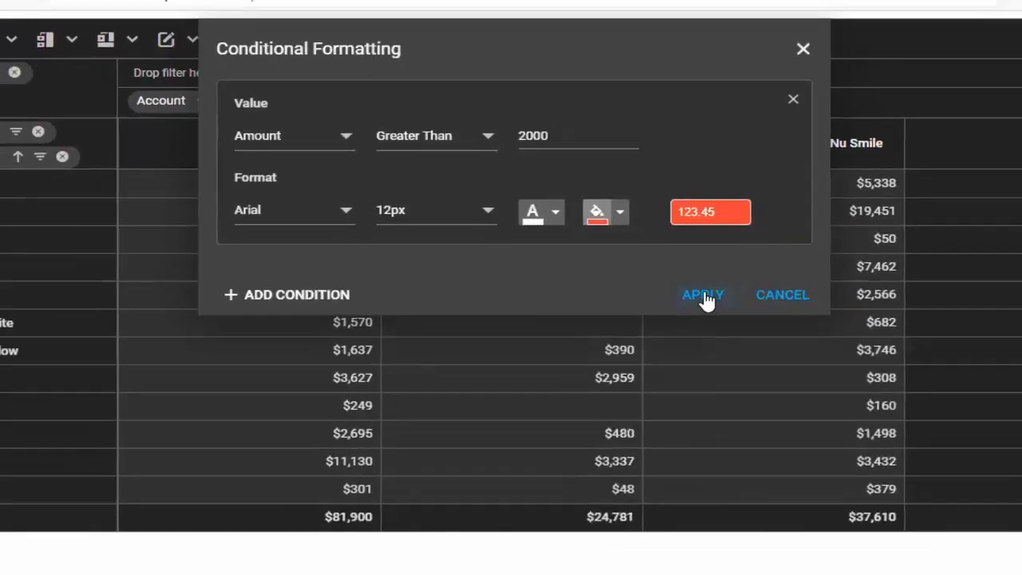
click(704, 296)
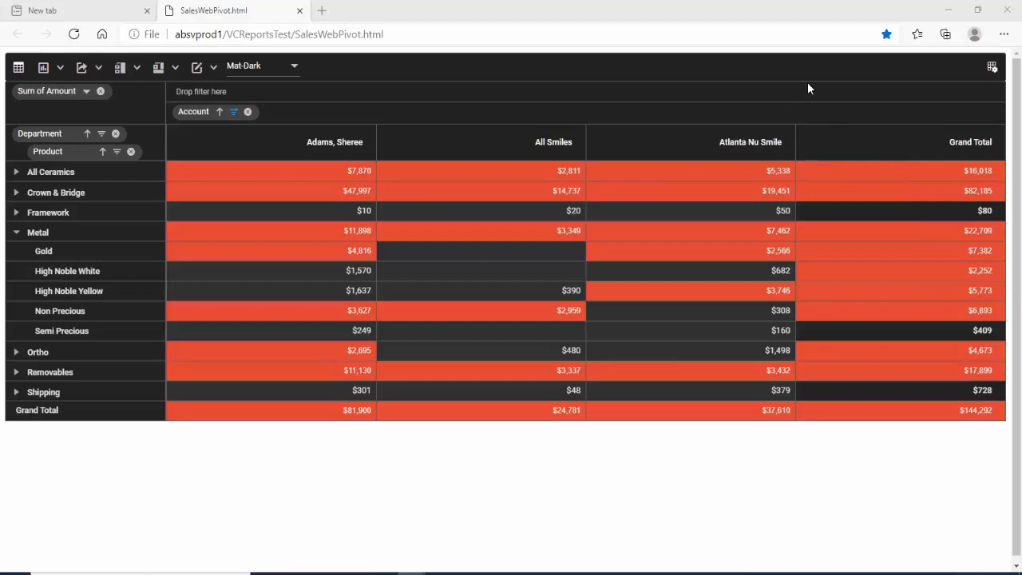
Add the Units field to the pivot values alongside Amount and close the field list
click(992, 68)
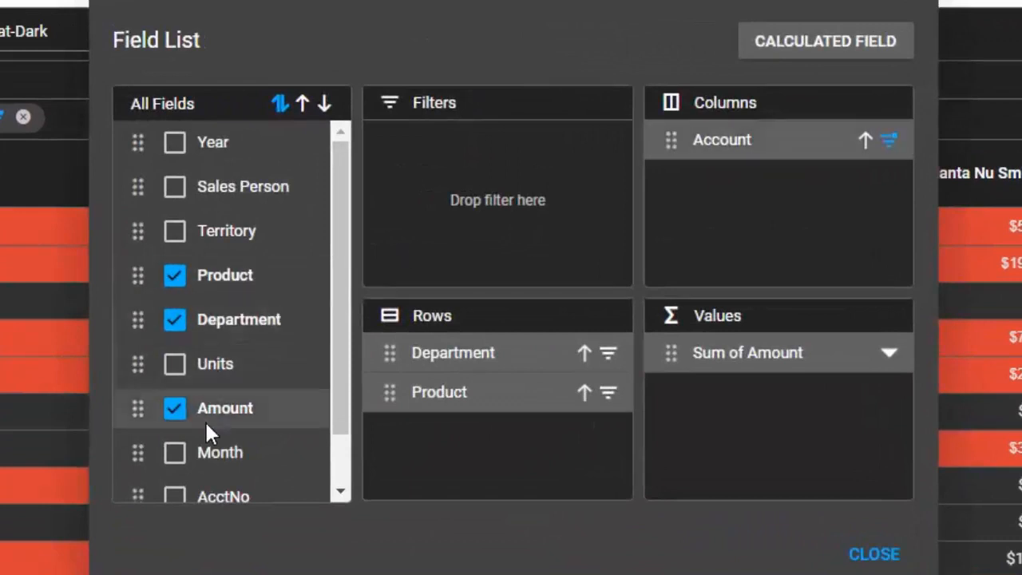
click(177, 372)
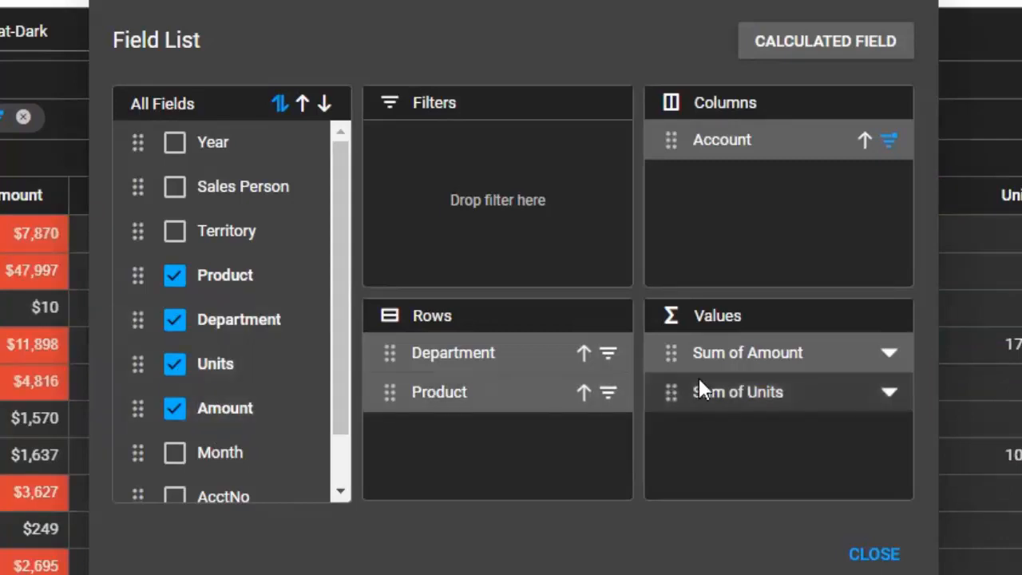
click(859, 555)
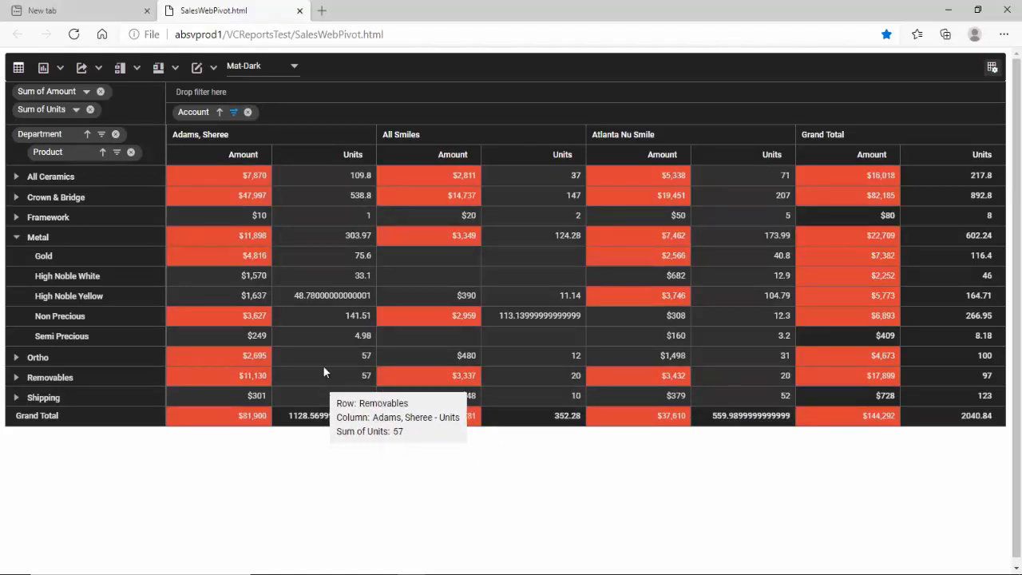
Show the pivot data as a Column chart and switch the charted value from Amount to Units
click(52, 70)
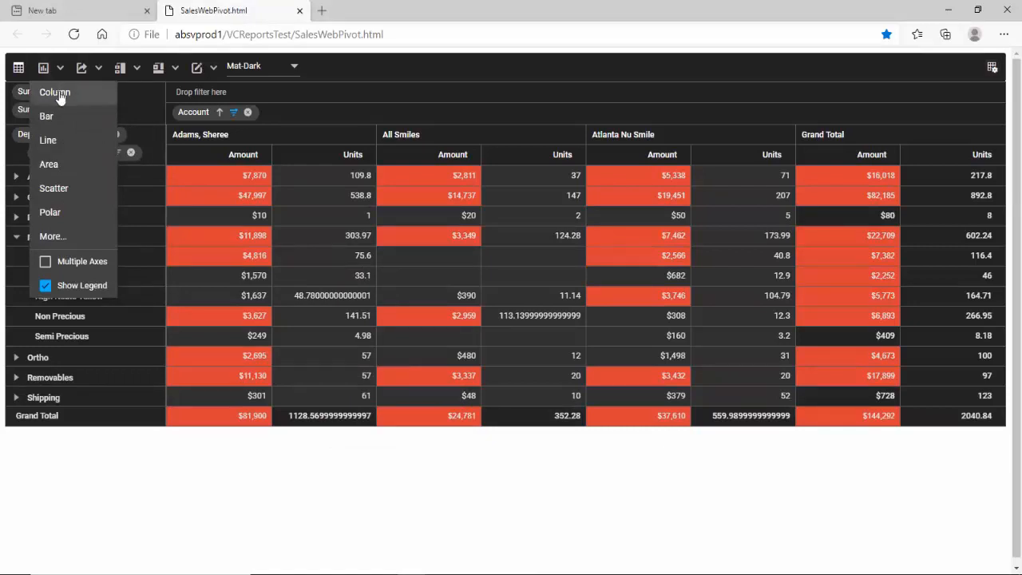
click(55, 93)
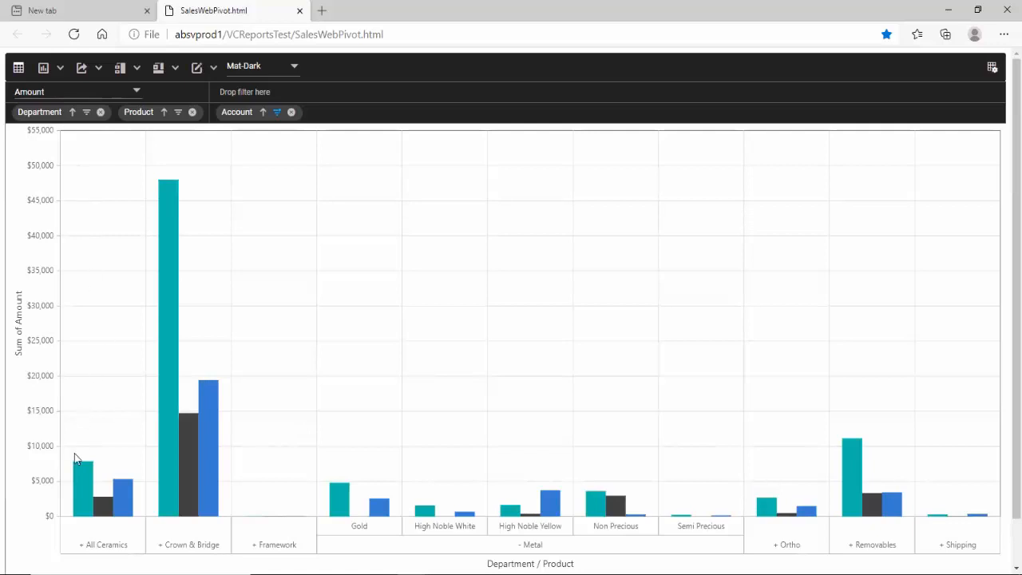
mouse_move(79, 489)
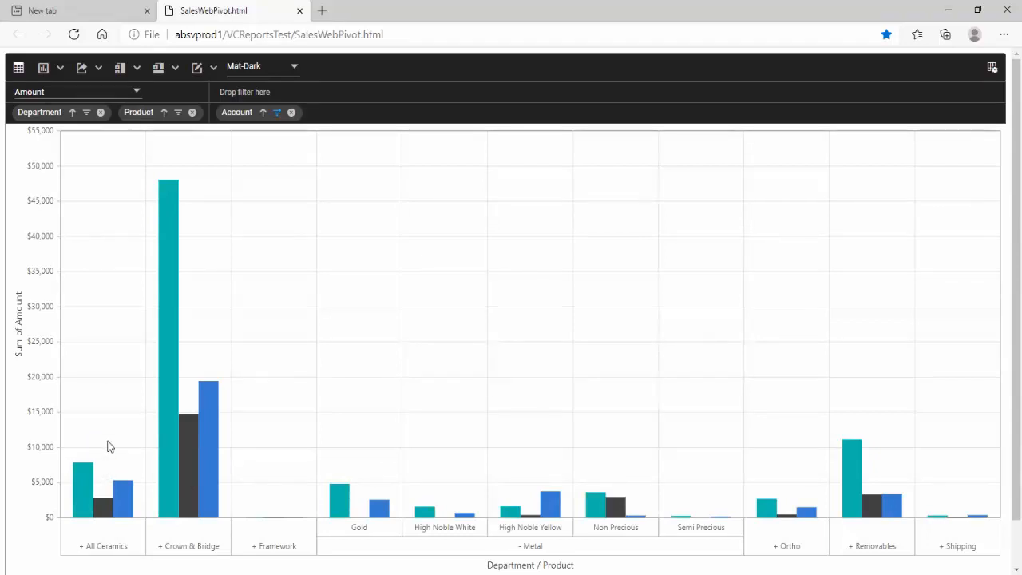
click(135, 94)
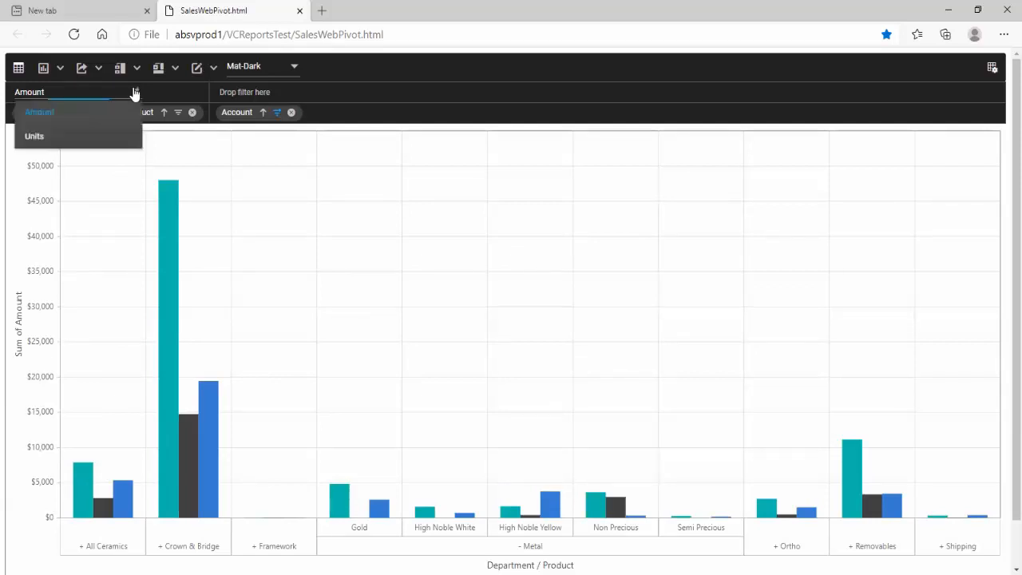
click(82, 141)
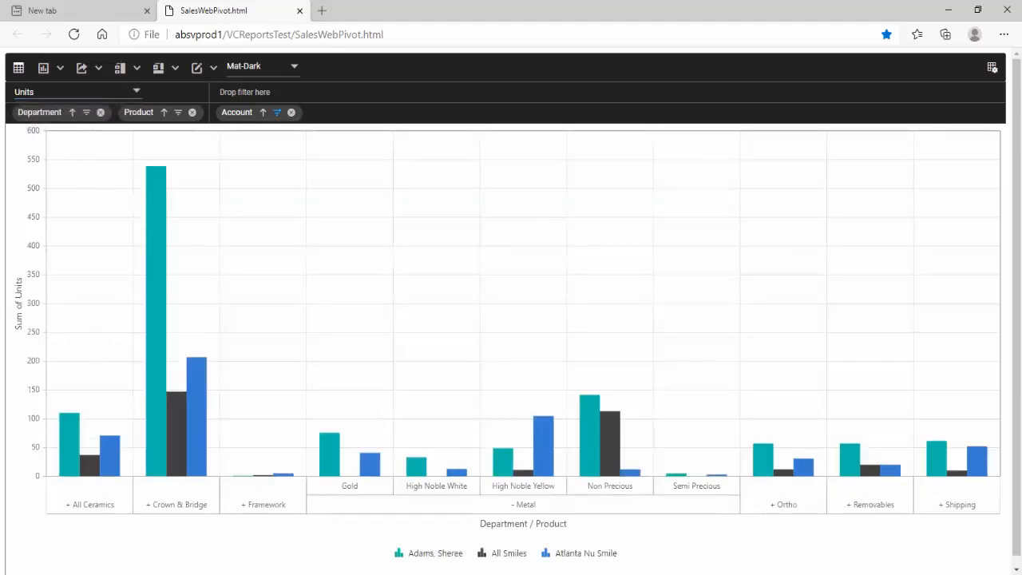
View the detail records behind the first account's Crown & Bridge column, close them, and return to the table view
click(159, 340)
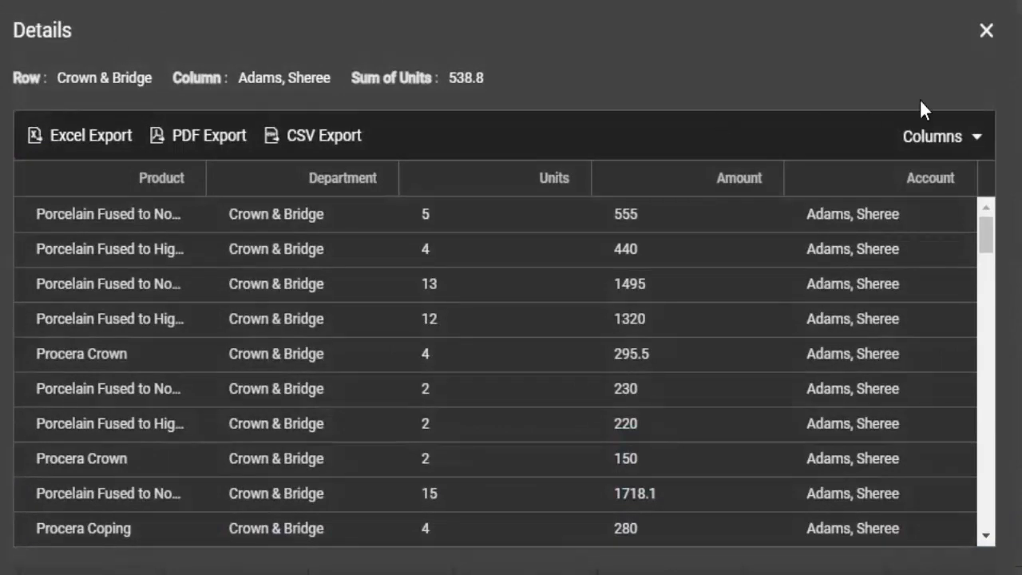
click(986, 30)
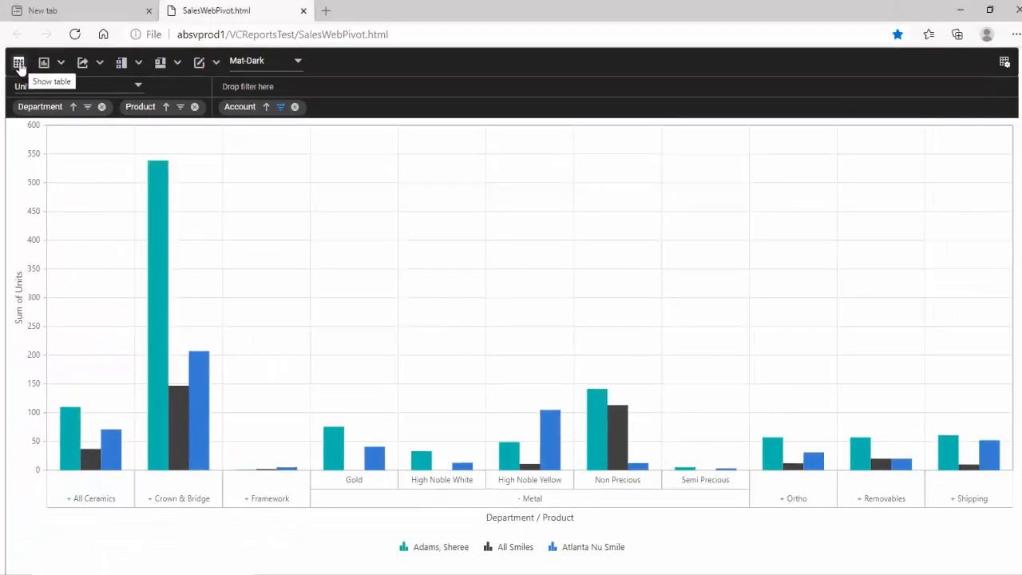
click(18, 62)
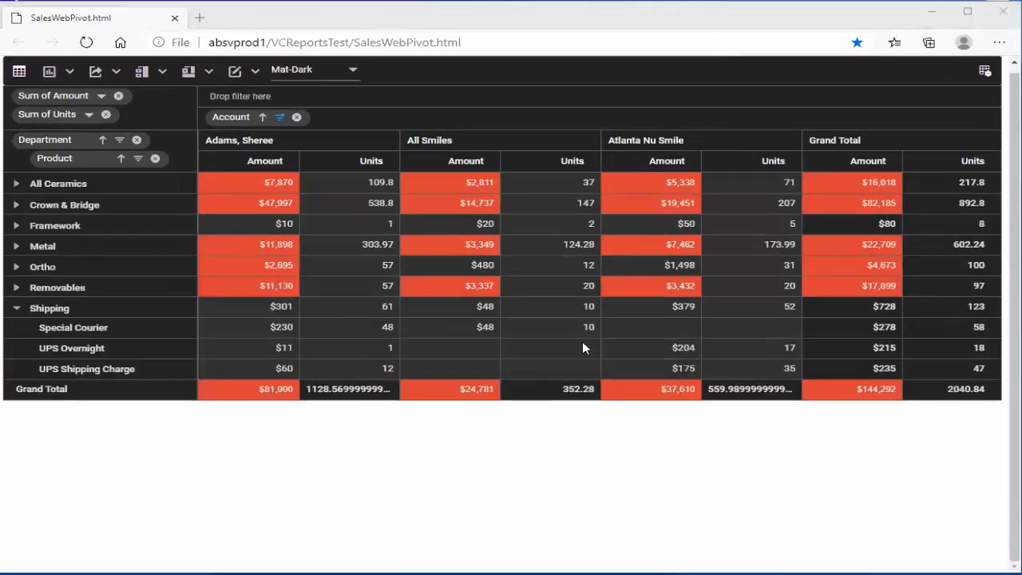
Turn off all sub totals in the pivot table
mouse_move(585, 333)
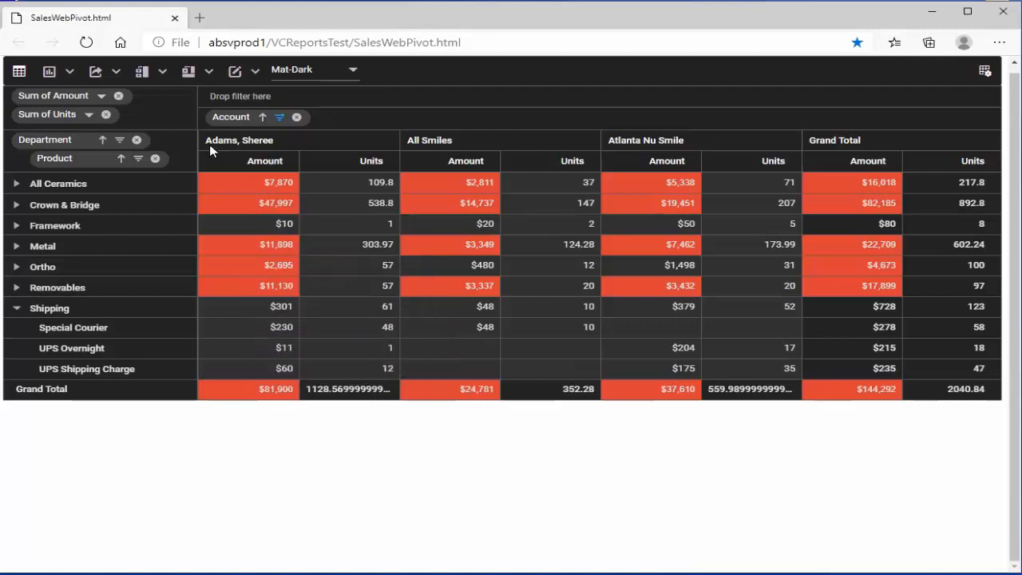
click(162, 71)
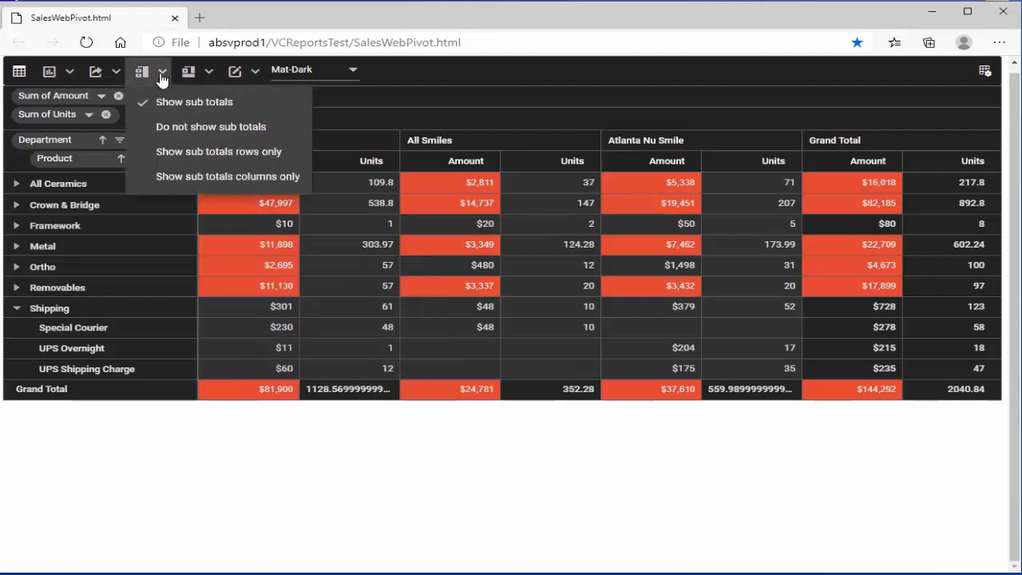
click(176, 128)
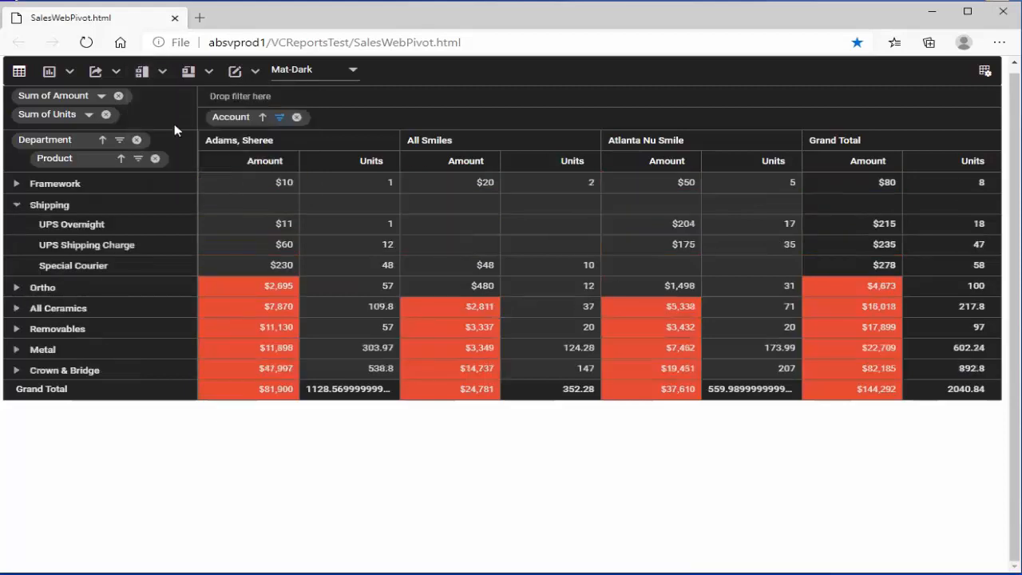
mouse_move(229, 217)
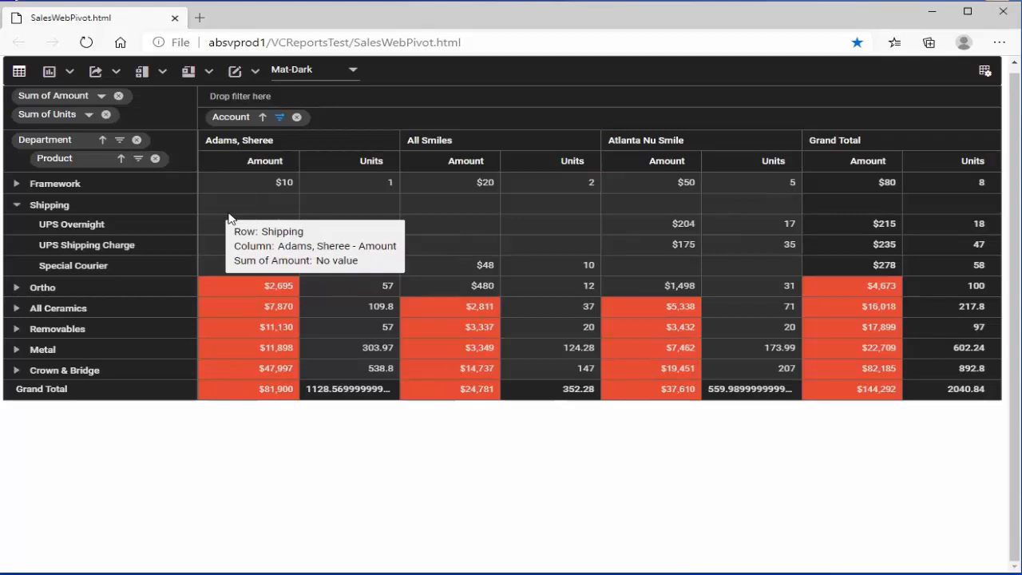
Turn off all grand totals in the pivot table, for both rows and columns
click(238, 73)
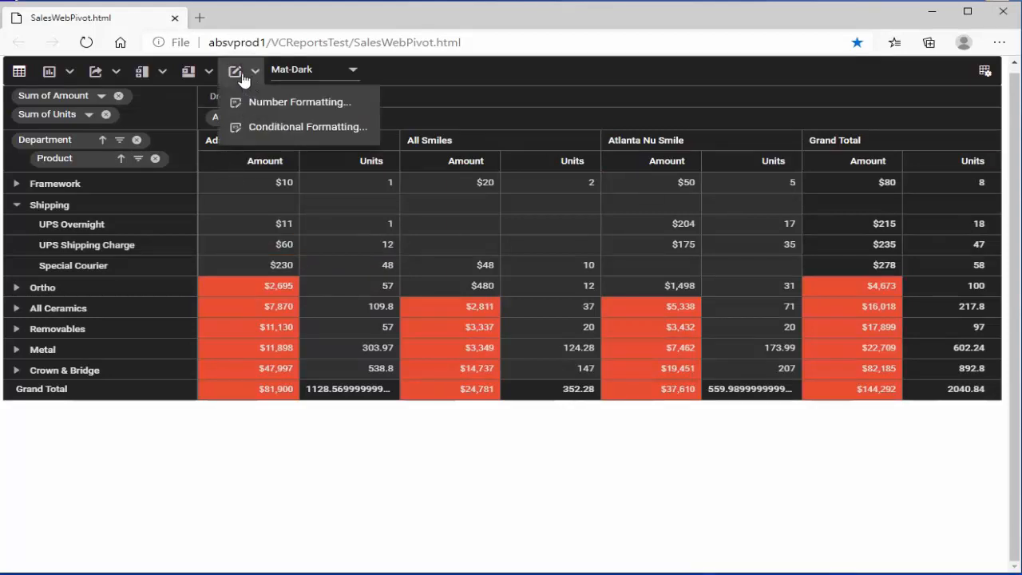
click(212, 73)
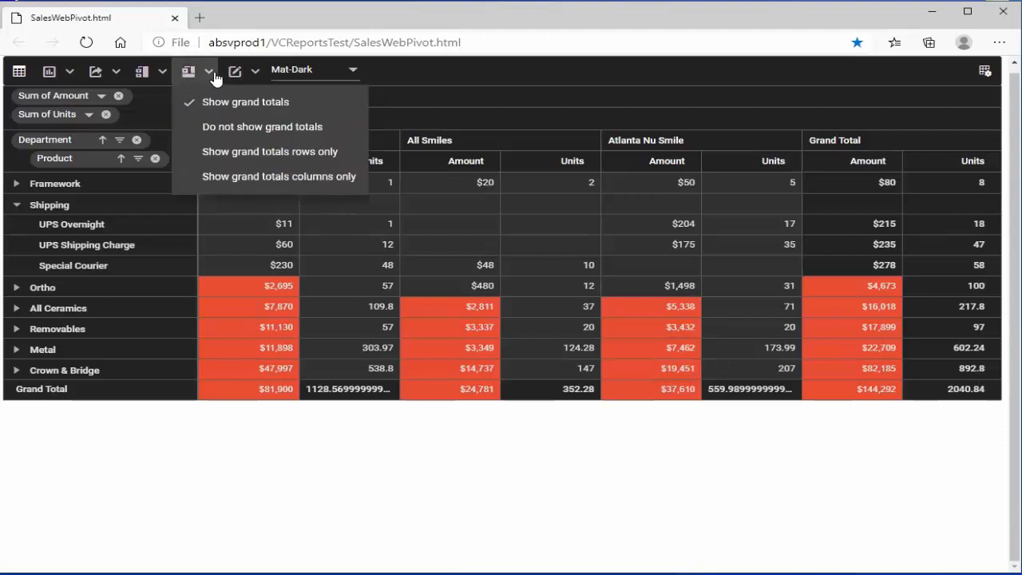
click(210, 128)
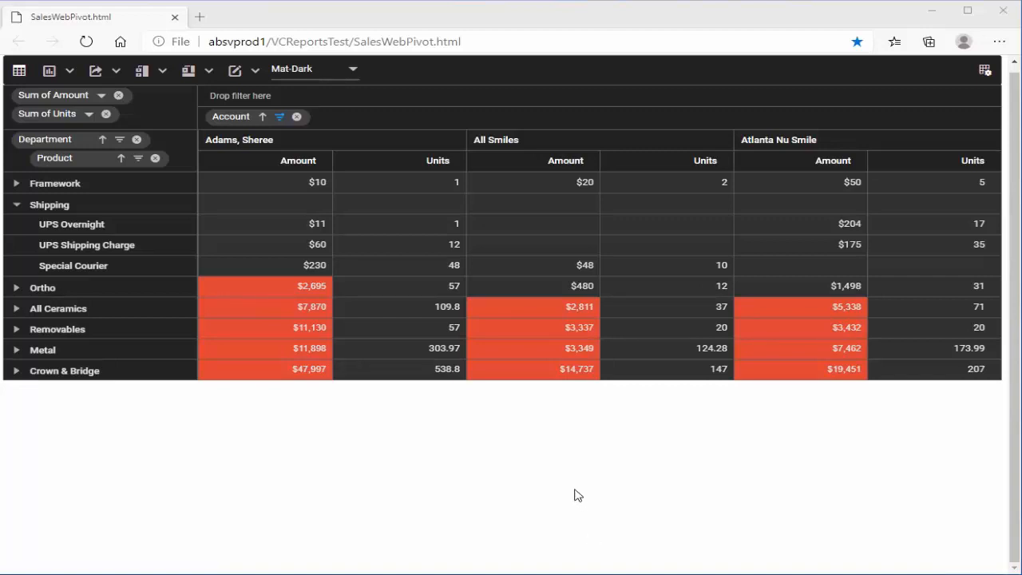
Try the Material theme and the Contrast theme on the pivot table
click(349, 71)
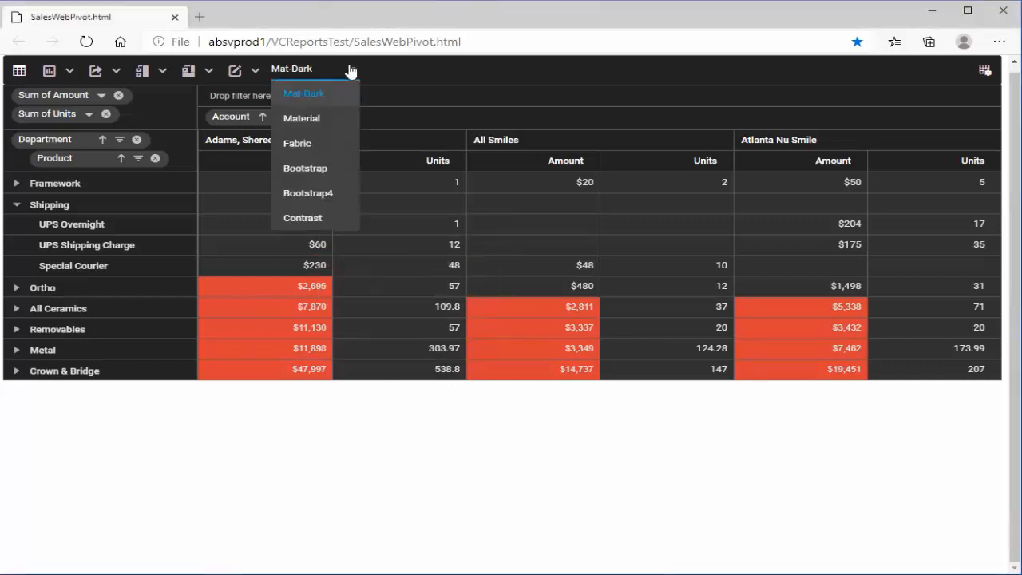
click(327, 120)
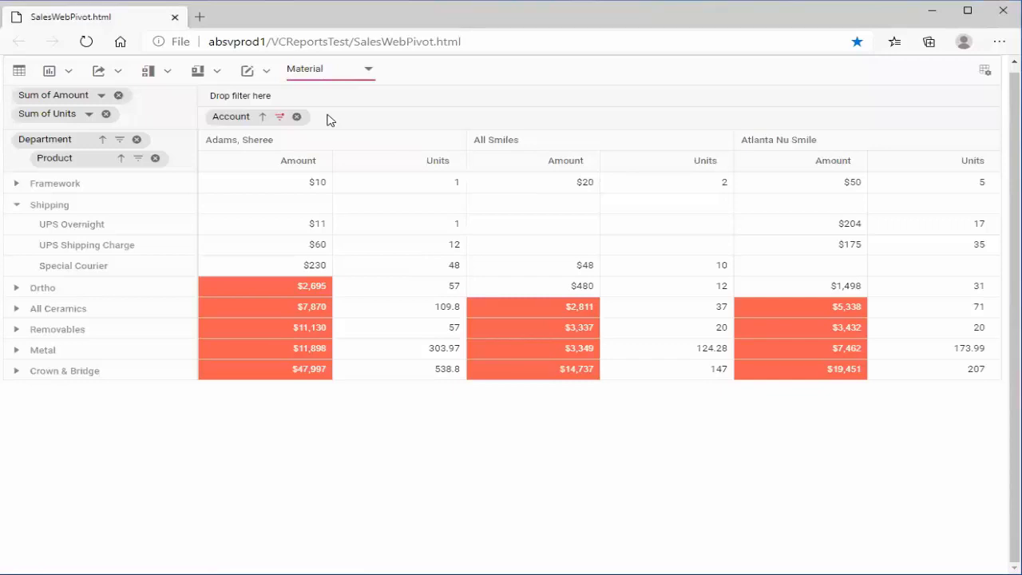
click(368, 72)
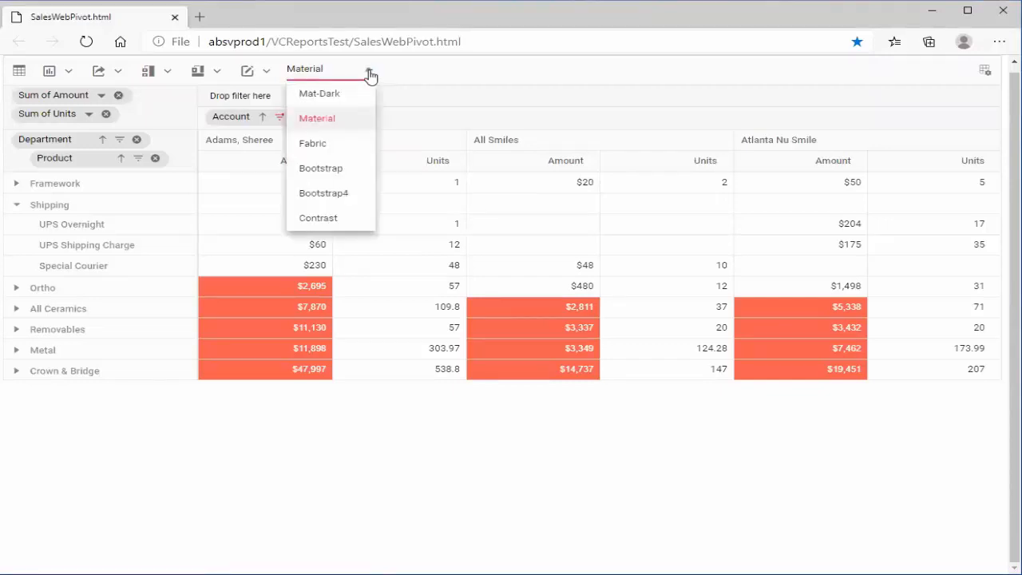
click(336, 223)
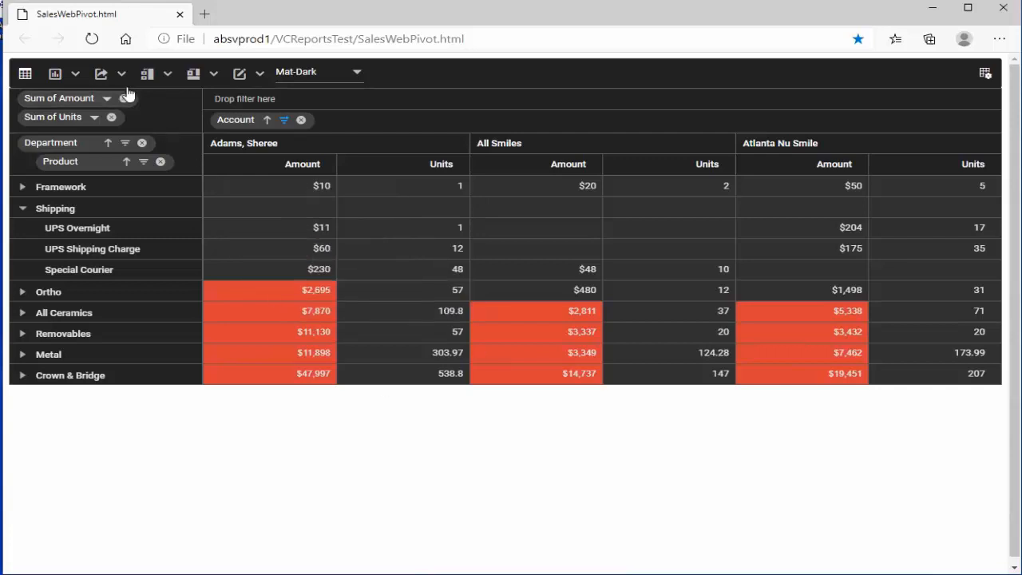
Export the pivot table to Excel, open the exported workbook to view it, and close it
mouse_move(117, 84)
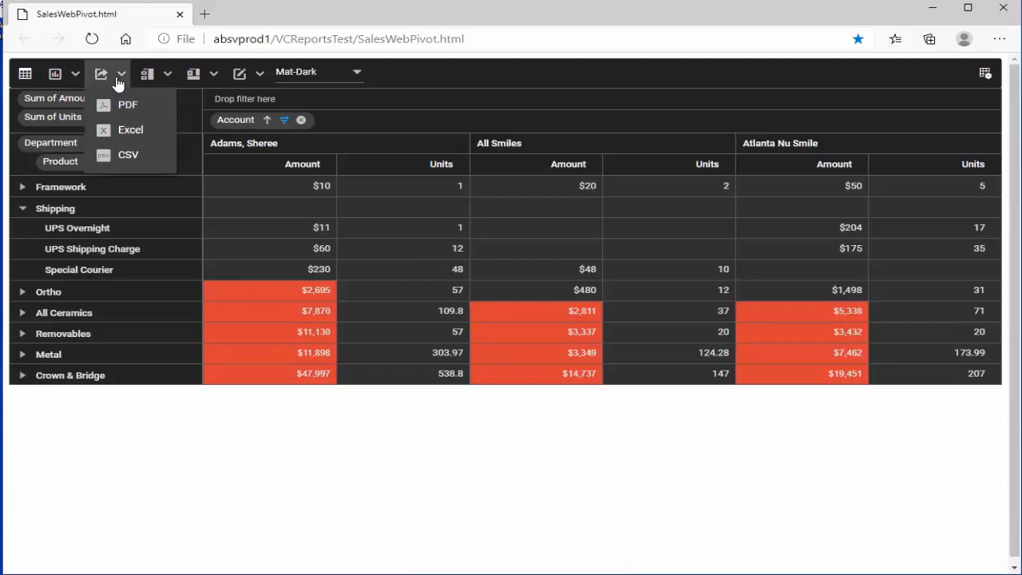
click(115, 132)
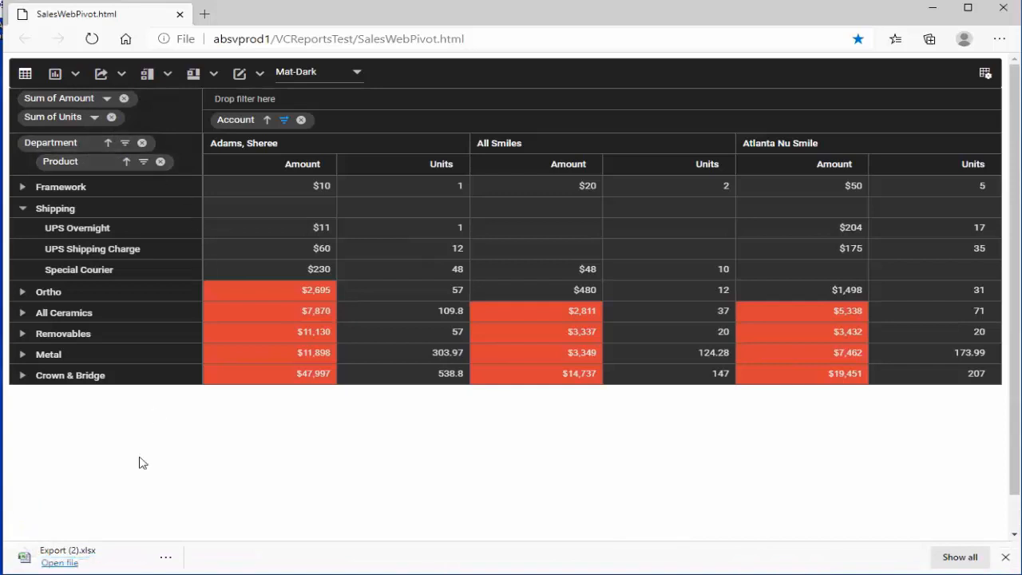
click(64, 562)
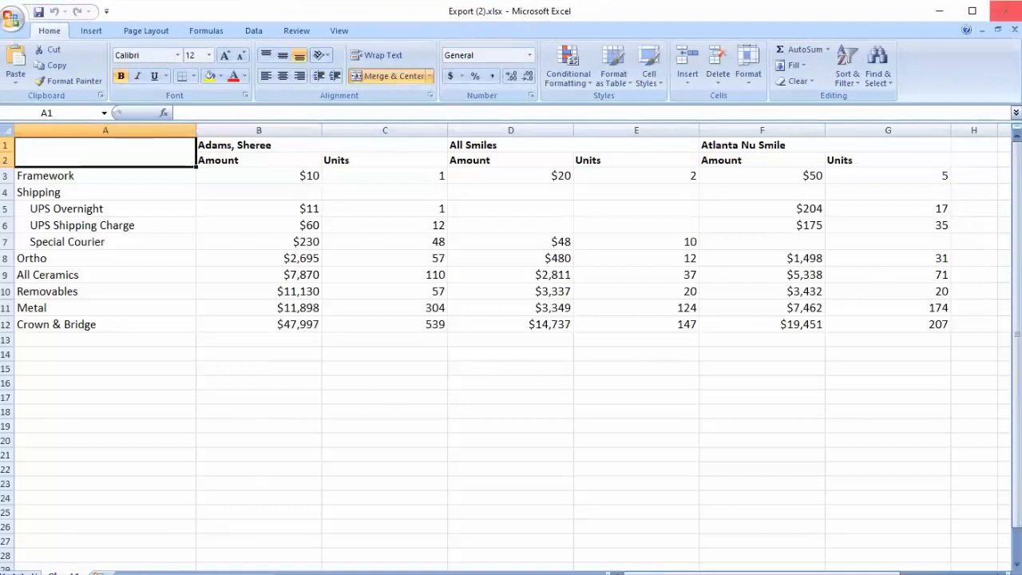
click(1006, 10)
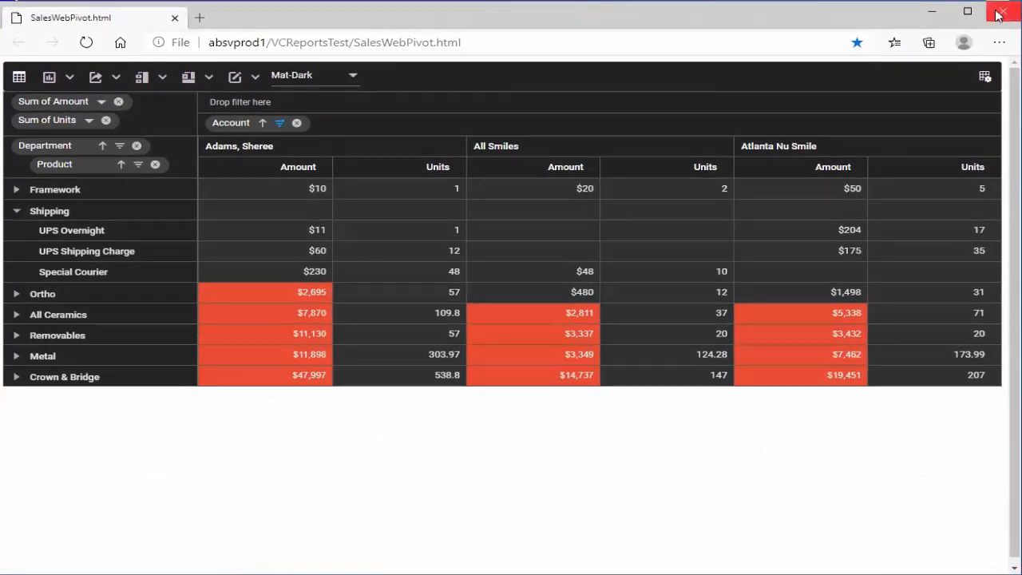
Close the pivot page and reopen SalesWebPivot.html from the VCReportsTest folder in File Explorer
click(1002, 11)
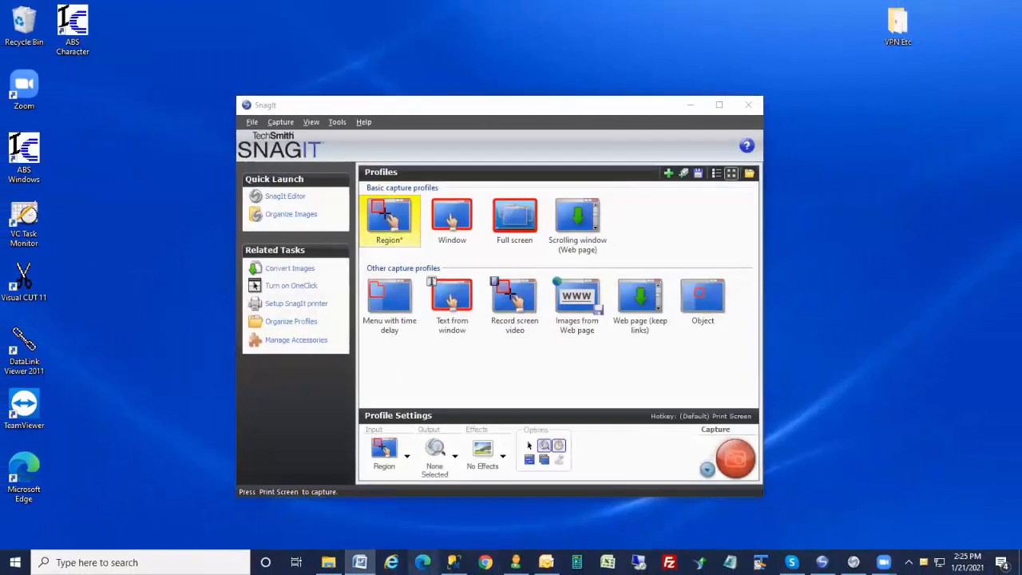
click(328, 562)
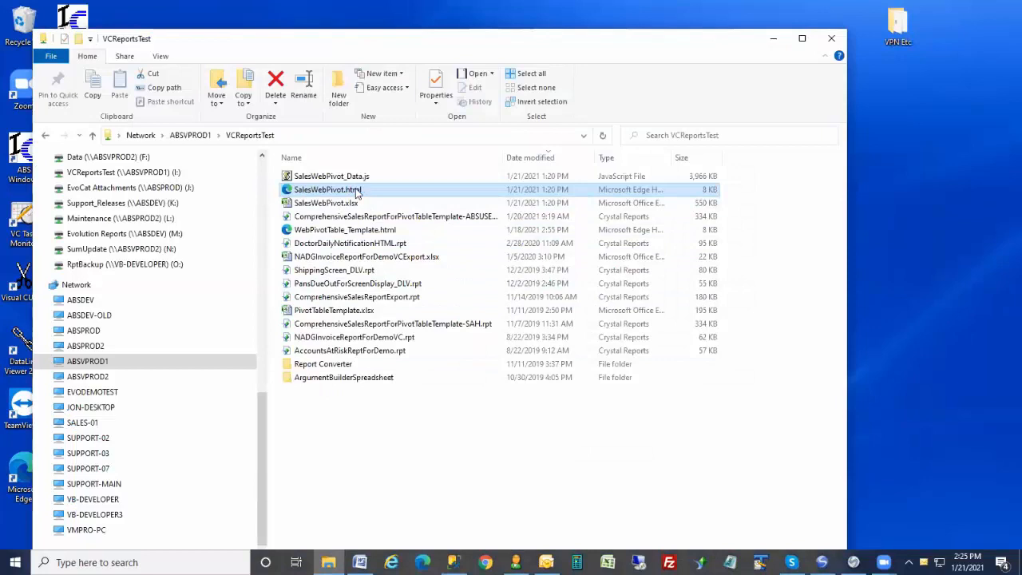
double_click(357, 193)
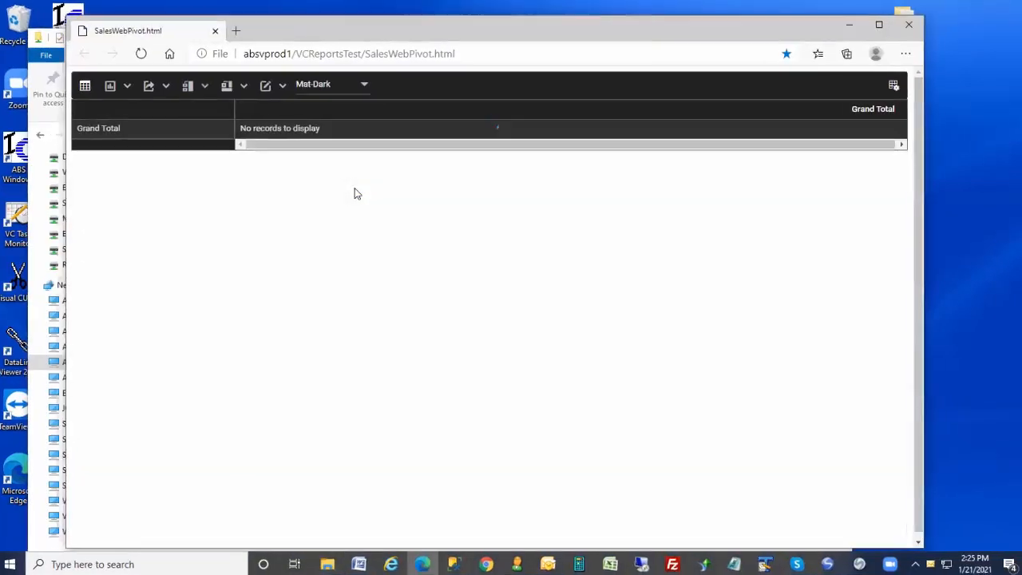